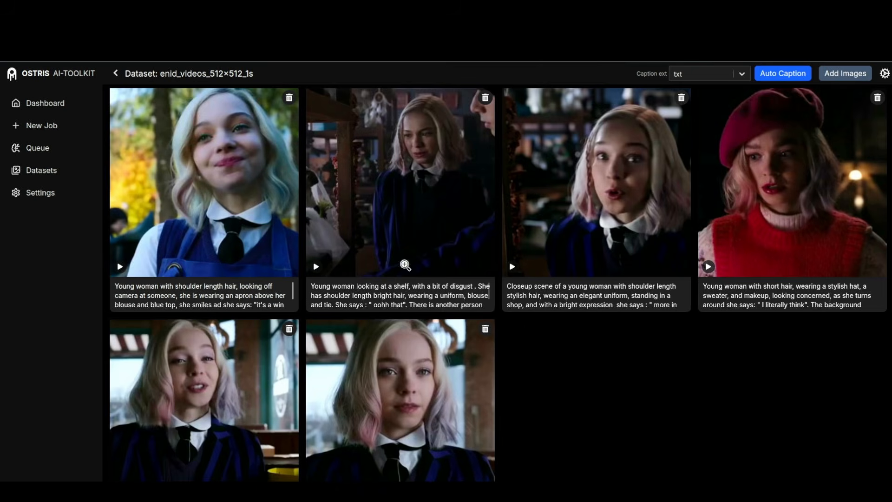
- Examine the clips in the enid_videos_512×512_1s dataset and read the full captions of the first two clips
{"action": "scroll", "coordinate": [758, 234], "scroll_direction": "down", "scroll_amount": 1}
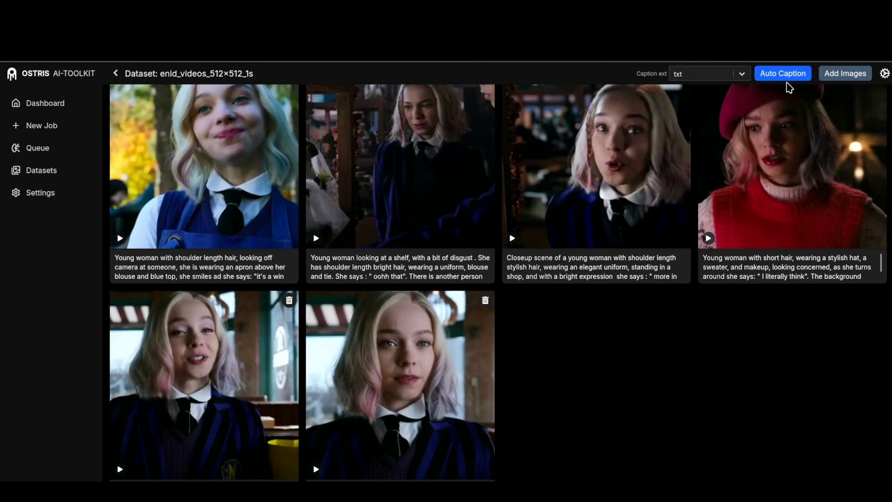
{"action": "scroll", "coordinate": [186, 284], "scroll_direction": "up", "scroll_amount": 1}
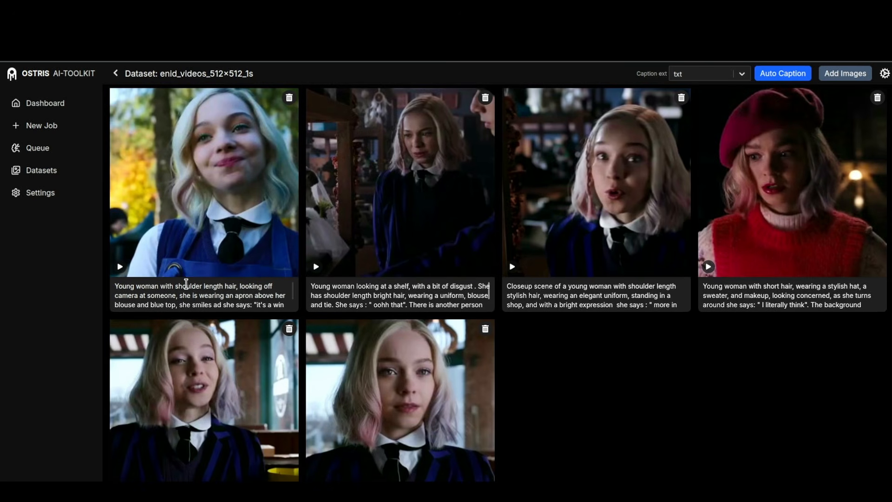
{"action": "scroll", "coordinate": [217, 300], "scroll_direction": "down", "scroll_amount": 2}
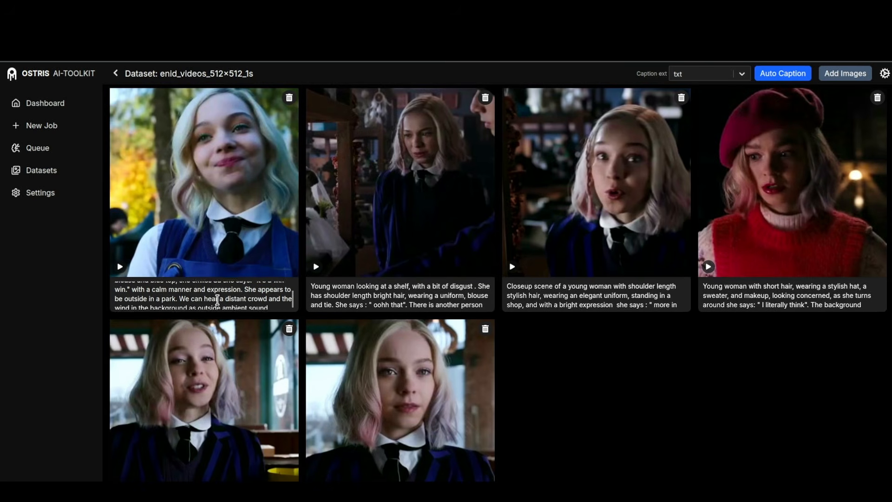
{"action": "scroll", "coordinate": [217, 300], "scroll_direction": "up", "scroll_amount": 2}
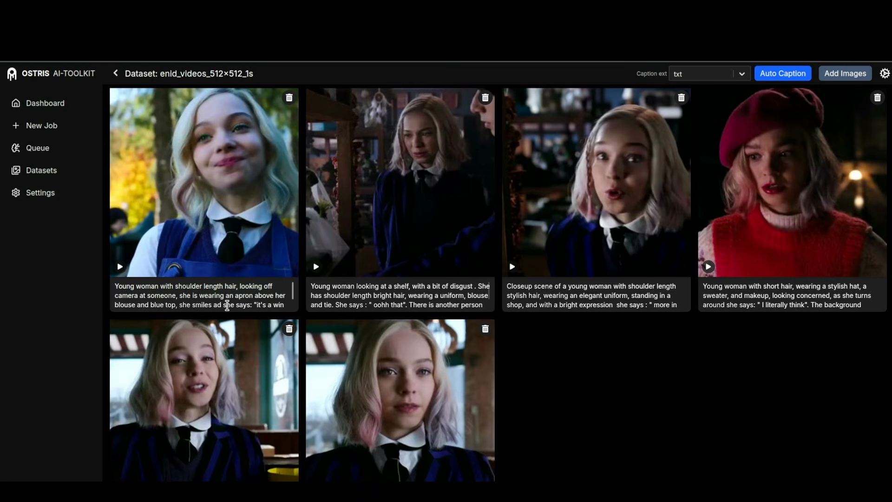
{"action": "scroll", "coordinate": [207, 298], "scroll_direction": "down", "scroll_amount": 2}
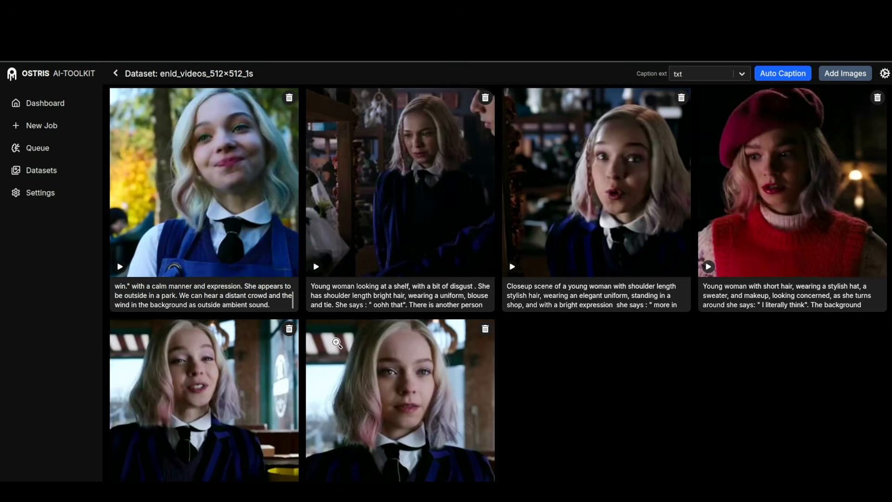
{"action": "scroll", "coordinate": [222, 319], "scroll_direction": "down", "scroll_amount": 1}
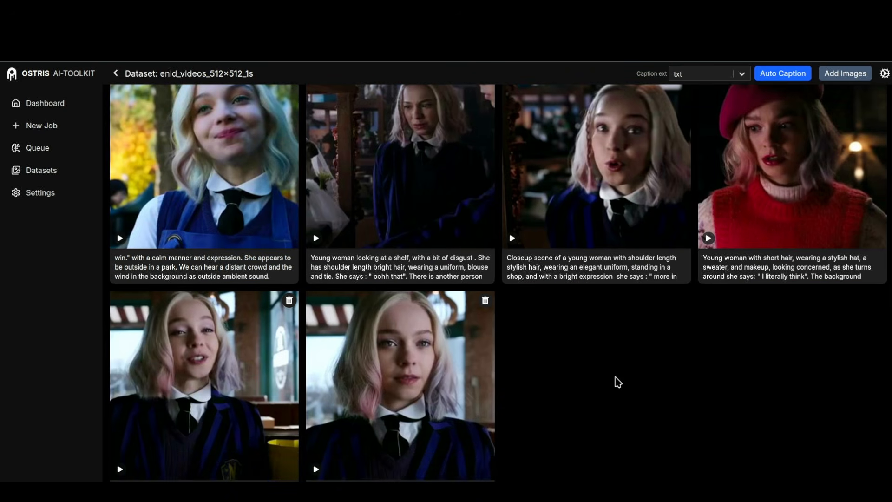
{"action": "scroll", "coordinate": [615, 379], "scroll_direction": "up", "scroll_amount": 1}
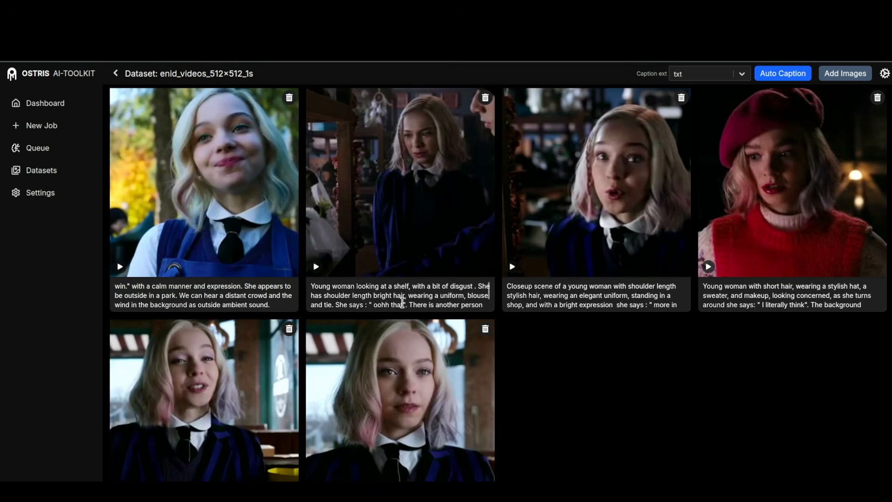
{"action": "scroll", "coordinate": [432, 300], "scroll_direction": "down", "scroll_amount": 2}
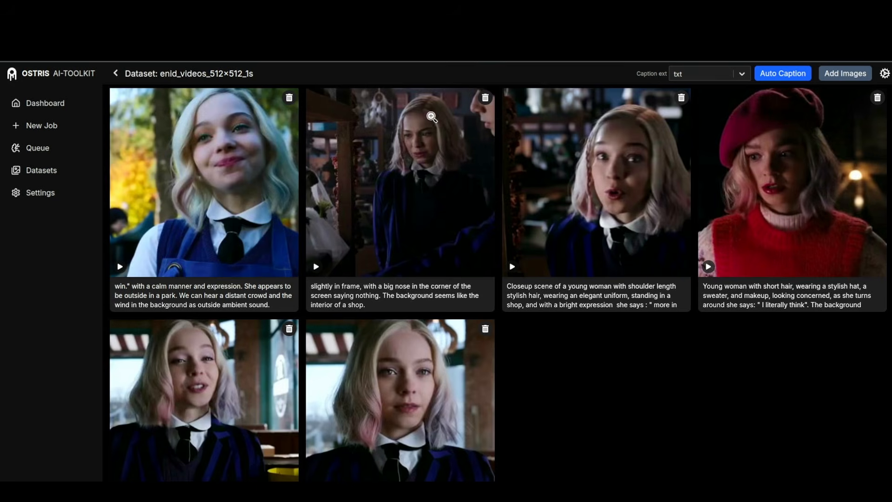
{"action": "scroll", "coordinate": [389, 263], "scroll_direction": "down", "scroll_amount": 1}
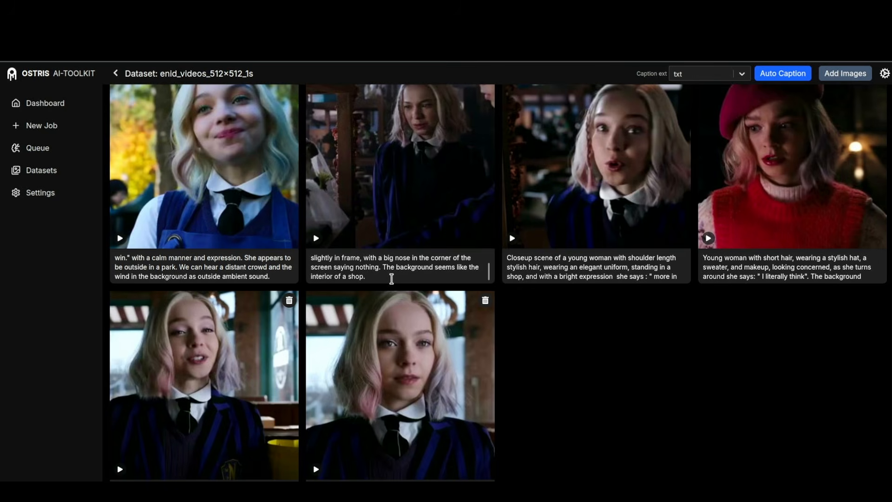
{"action": "scroll", "coordinate": [280, 168], "scroll_direction": "up", "scroll_amount": 1}
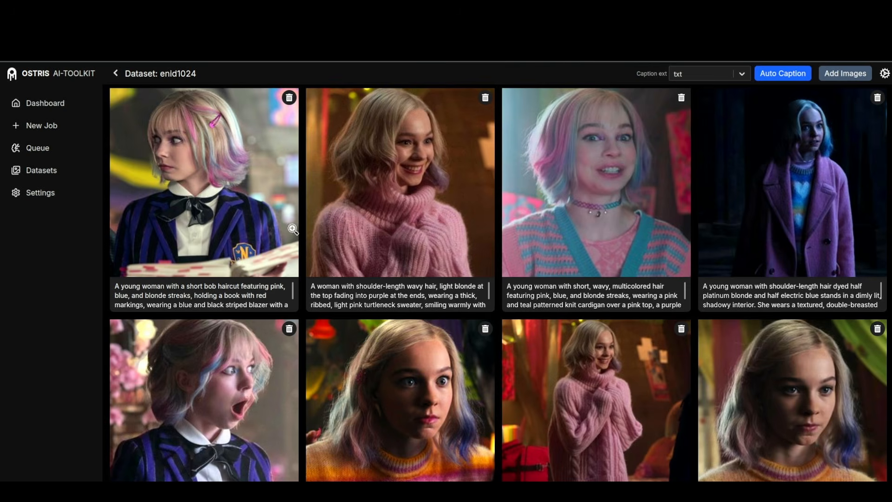
- Look through all the images and their captions in the enid1024 dataset
{"action": "scroll", "coordinate": [532, 253], "scroll_direction": "down", "scroll_amount": 6}
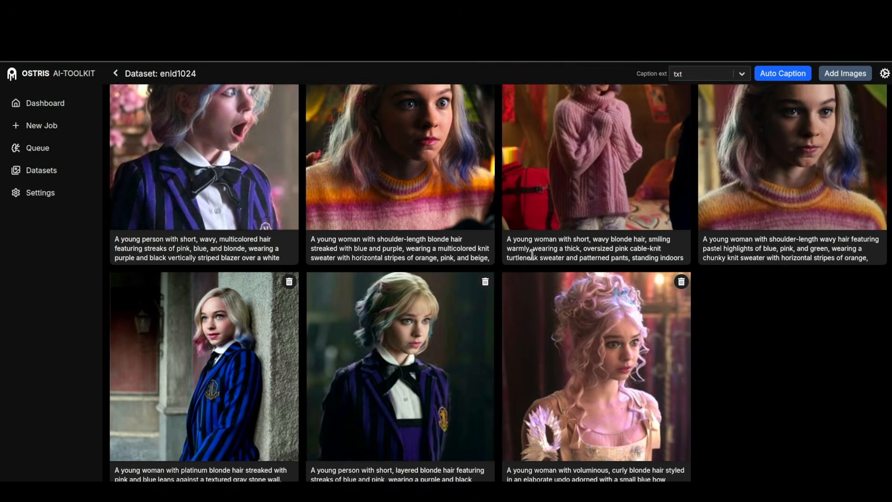
{"action": "scroll", "coordinate": [532, 254], "scroll_direction": "up", "scroll_amount": 6}
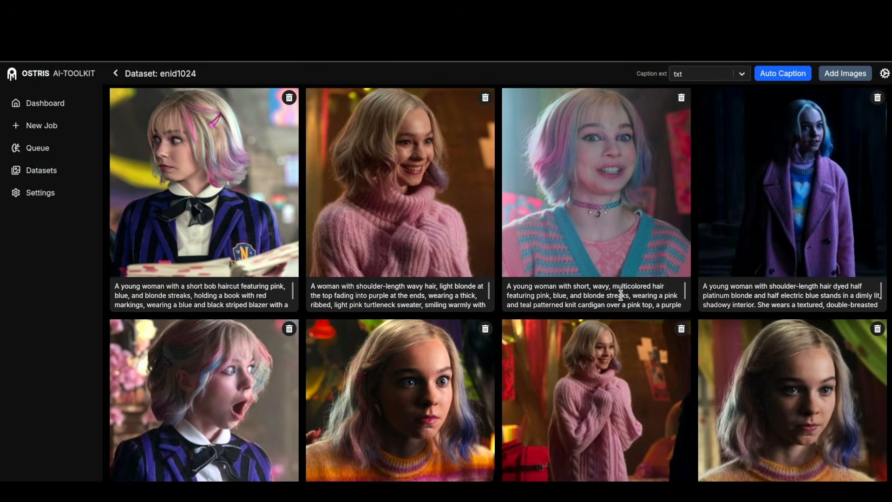
{"action": "scroll", "coordinate": [620, 295], "scroll_direction": "down", "scroll_amount": 3}
{"action": "scroll", "coordinate": [576, 364], "scroll_direction": "down", "scroll_amount": 6}
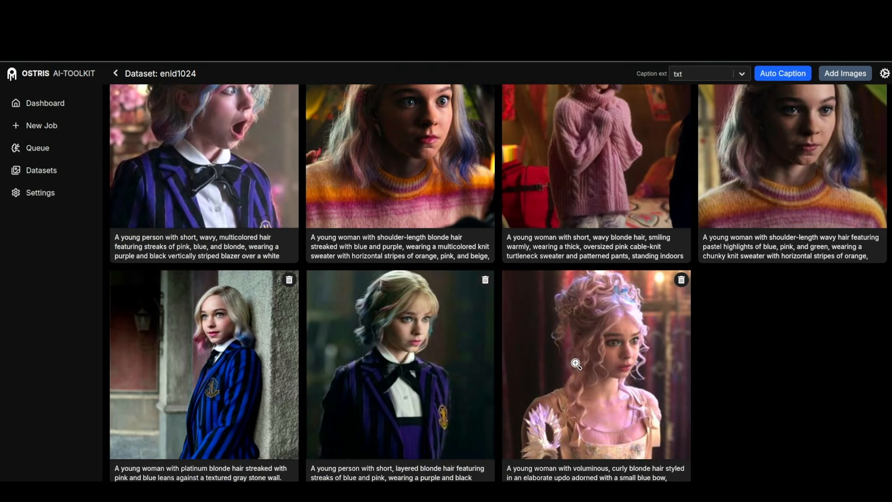
{"action": "scroll", "coordinate": [399, 380], "scroll_direction": "up", "scroll_amount": 5}
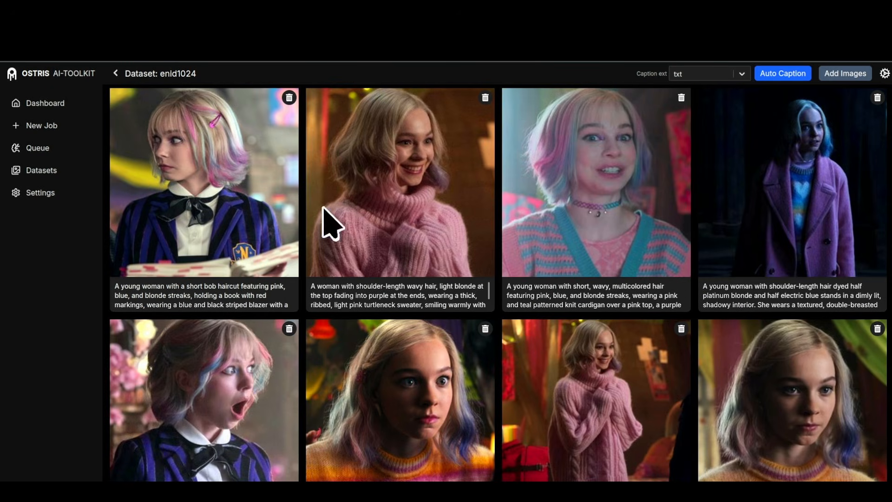
{"action": "scroll", "coordinate": [738, 225], "scroll_direction": "down", "scroll_amount": 5}
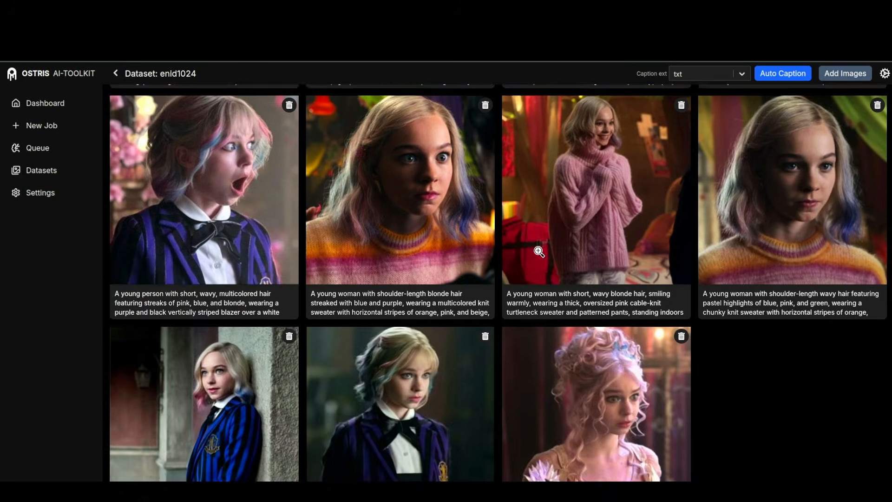
{"action": "scroll", "coordinate": [637, 380], "scroll_direction": "up", "scroll_amount": 5}
{"action": "scroll", "coordinate": [637, 380], "scroll_direction": "down", "scroll_amount": 4}
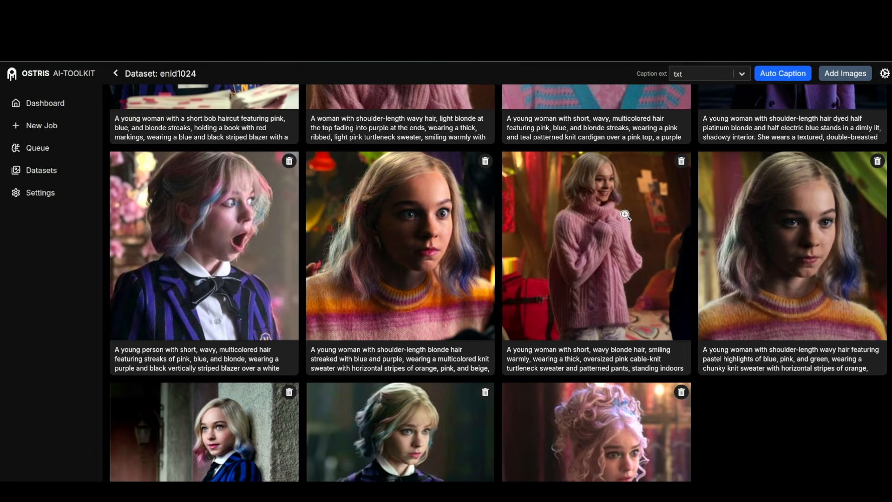
- View 07.png enlarged with its full caption, close it, and look over the enid1024 images again
{"action": "left_click", "coordinate": [596, 278]}
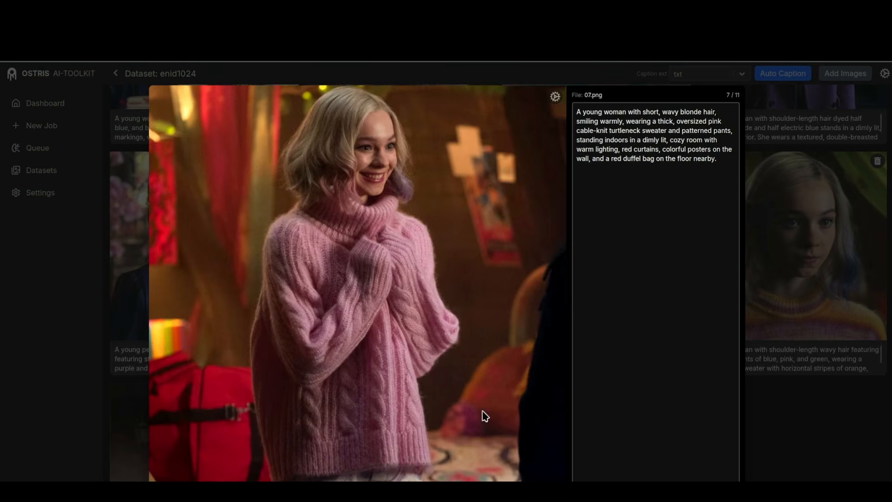
{"action": "left_click", "coordinate": [847, 462]}
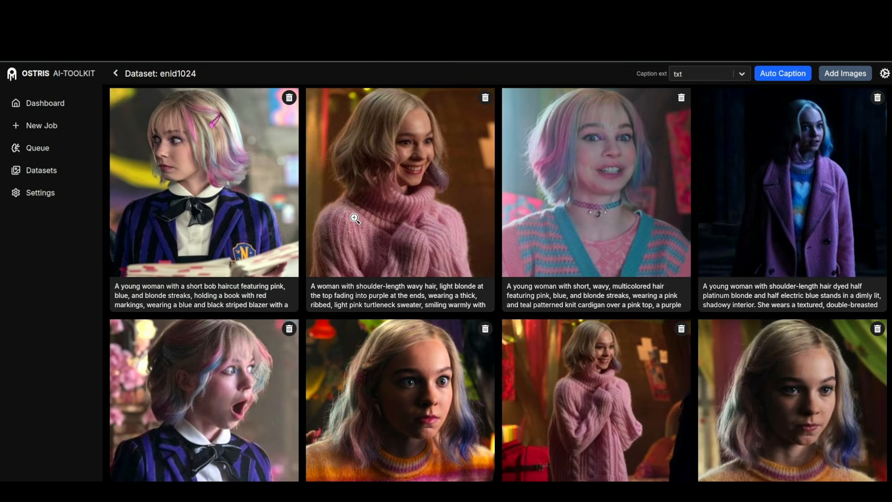
{"action": "scroll", "coordinate": [604, 232], "scroll_direction": "down", "scroll_amount": 5}
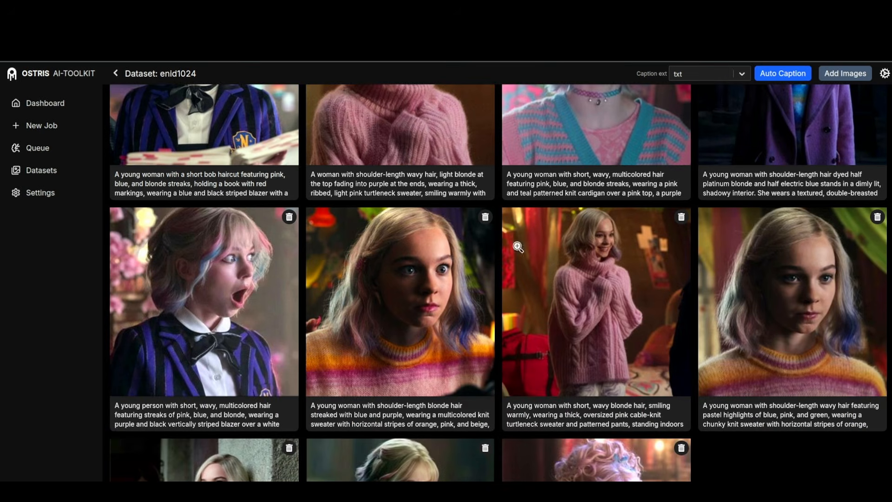
{"action": "scroll", "coordinate": [563, 249], "scroll_direction": "up", "scroll_amount": 5}
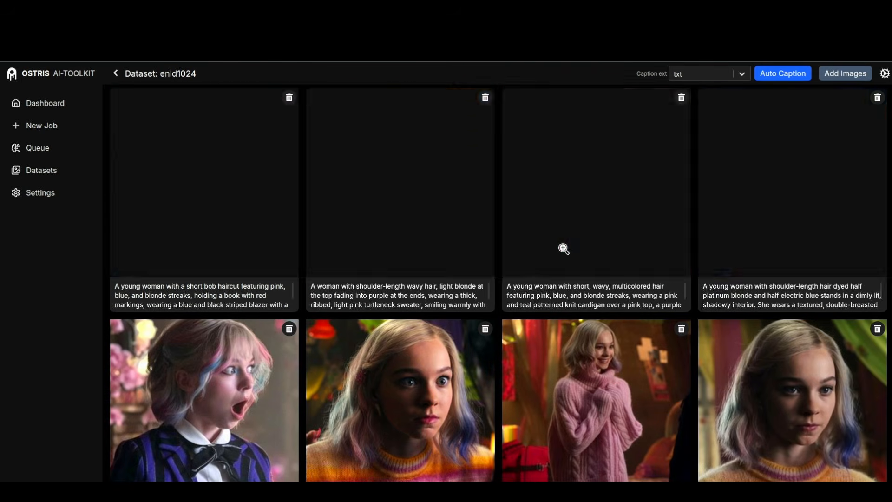
- Try auto-caption settings with the Qwen3-VL captioner and 256 max new tokens, check the caption prompt, and close without queueing
{"action": "left_click", "coordinate": [782, 75]}
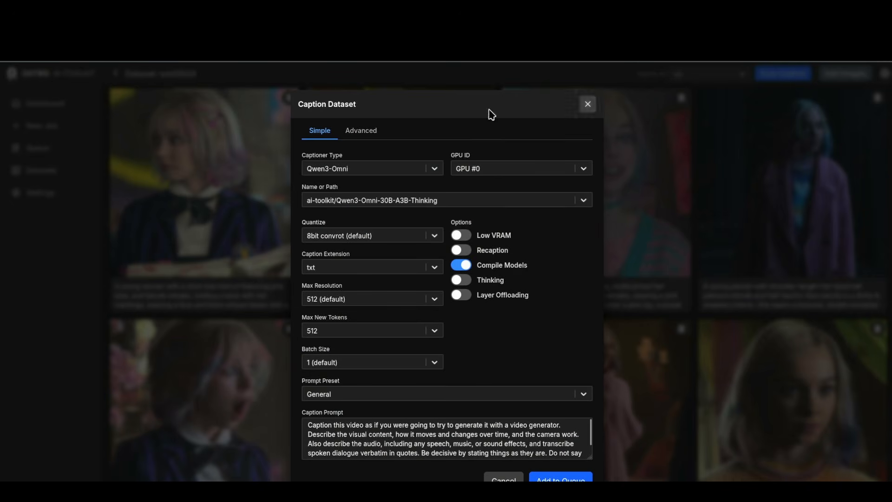
{"action": "left_click", "coordinate": [319, 173]}
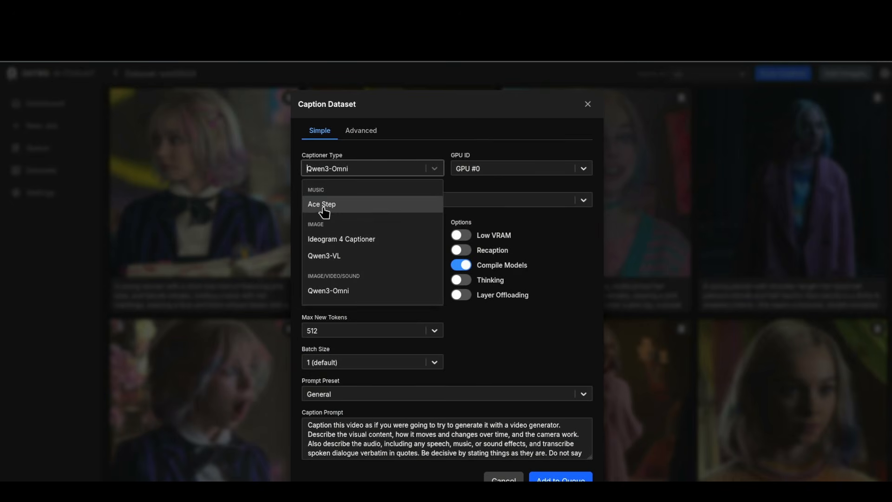
{"action": "left_click", "coordinate": [329, 256]}
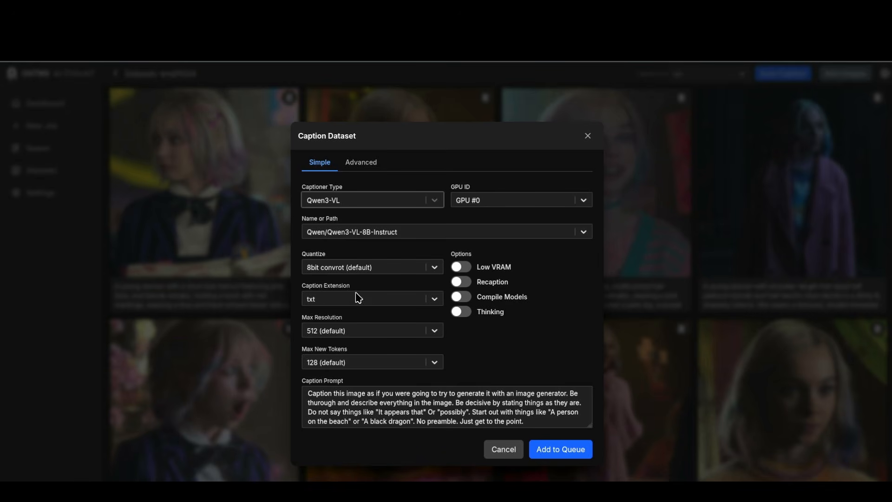
{"action": "left_click", "coordinate": [325, 363]}
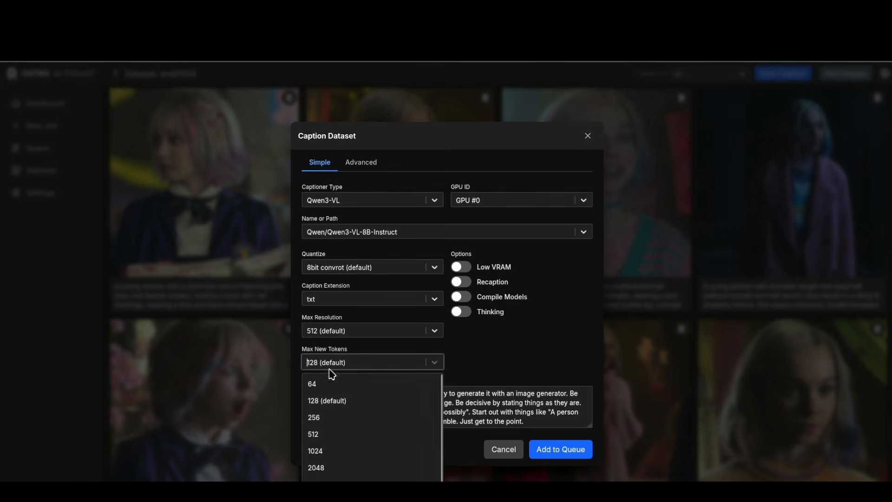
{"action": "left_click", "coordinate": [325, 417]}
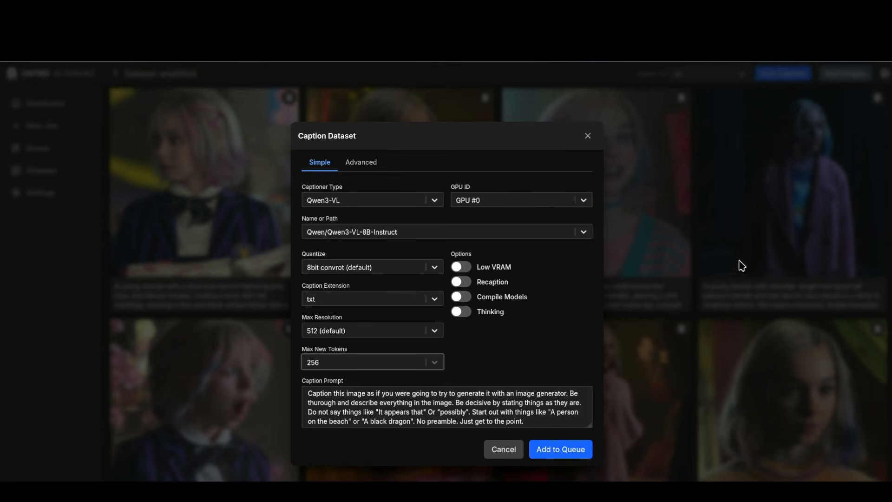
{"action": "left_click", "coordinate": [539, 423]}
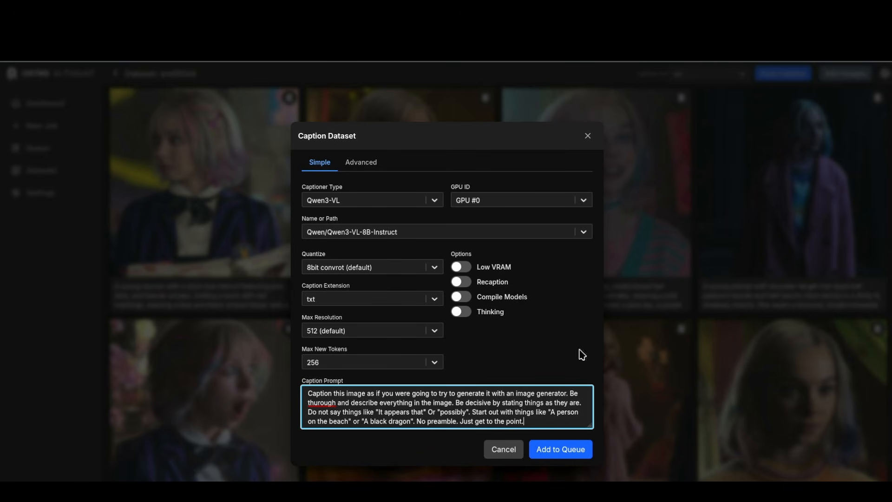
{"action": "left_click", "coordinate": [587, 136]}
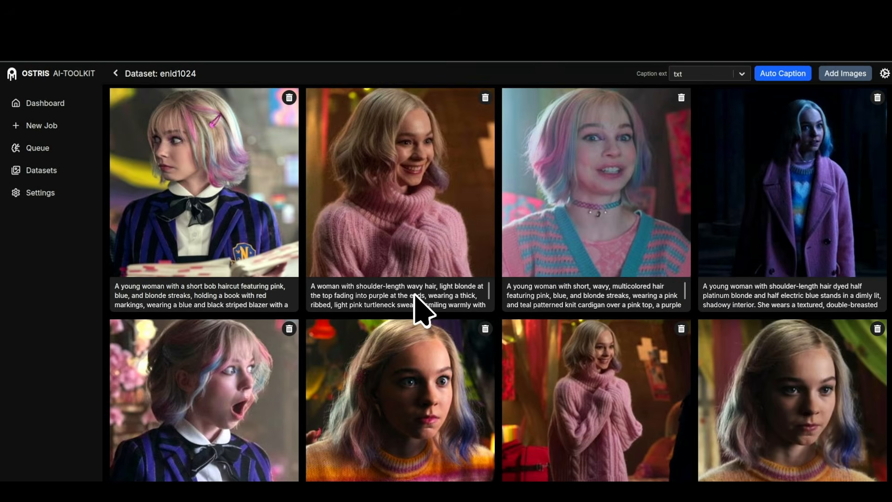
- Read the full captions of the top-row images in enid1024 and look over the remaining images
{"action": "scroll", "coordinate": [428, 302], "scroll_direction": "down", "scroll_amount": 3}
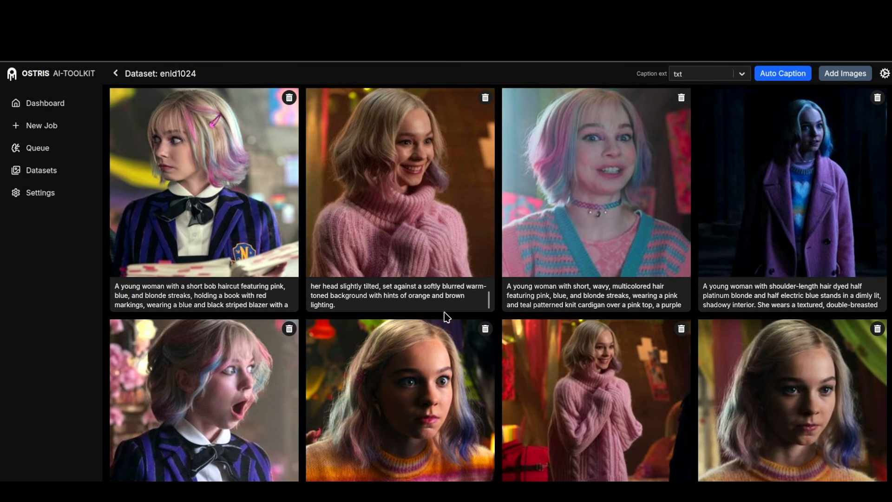
{"action": "scroll", "coordinate": [595, 300], "scroll_direction": "down", "scroll_amount": 3}
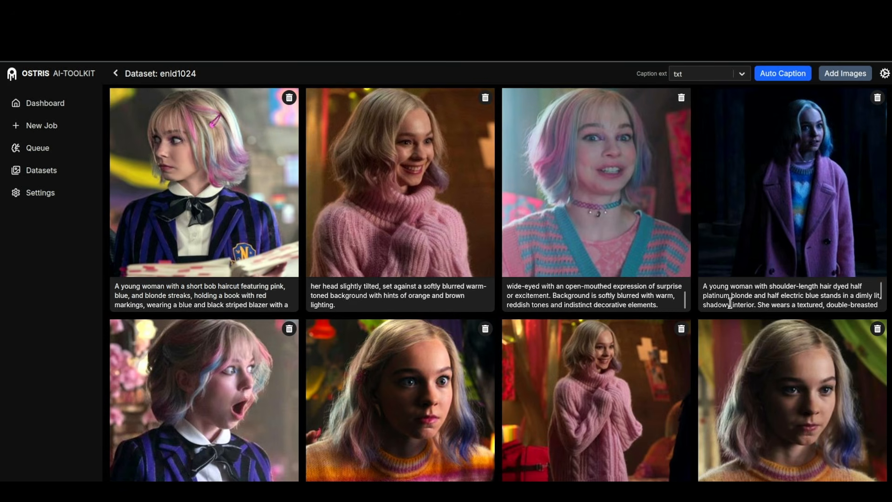
{"action": "scroll", "coordinate": [724, 299], "scroll_direction": "down", "scroll_amount": 3}
{"action": "scroll", "coordinate": [802, 313], "scroll_direction": "down", "scroll_amount": 3}
{"action": "scroll", "coordinate": [566, 290], "scroll_direction": "down", "scroll_amount": 3}
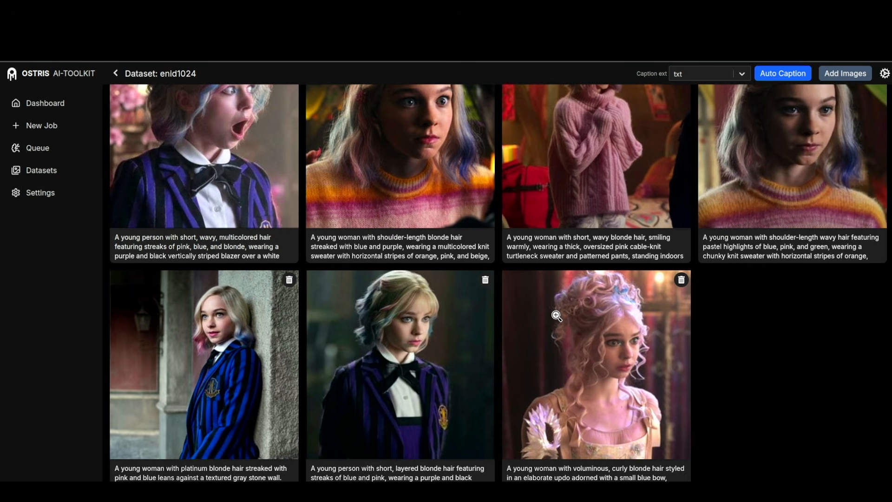
- Read the Qwen3-Omni caption prompt to its end in the auto-caption settings and close them without queueing
{"action": "left_click", "coordinate": [774, 77]}
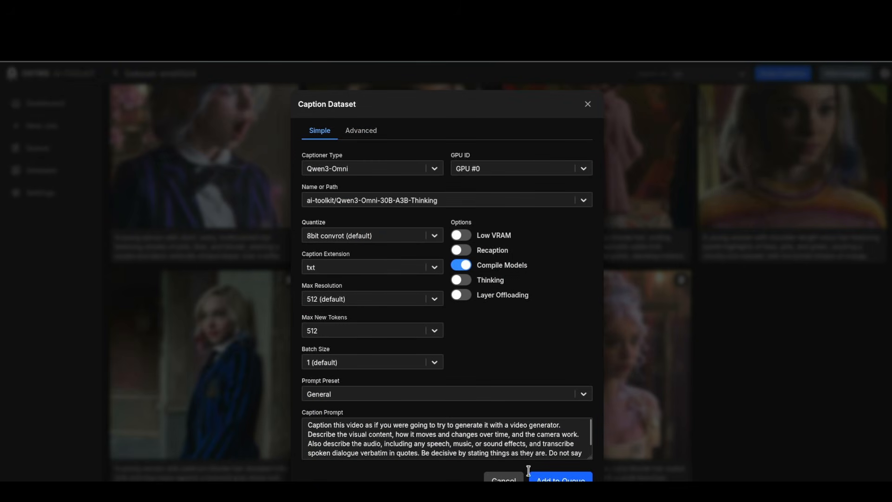
{"action": "scroll", "coordinate": [541, 440], "scroll_direction": "down", "scroll_amount": 1}
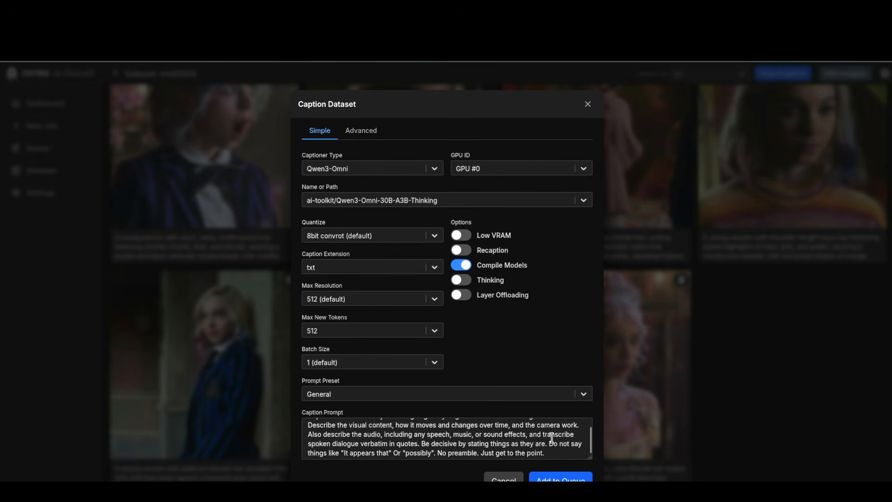
{"action": "left_click", "coordinate": [548, 453]}
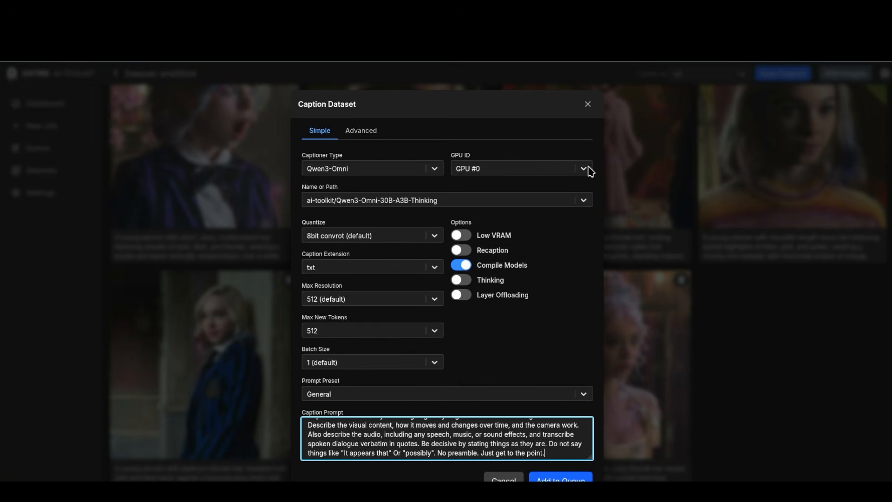
{"action": "left_click", "coordinate": [588, 104]}
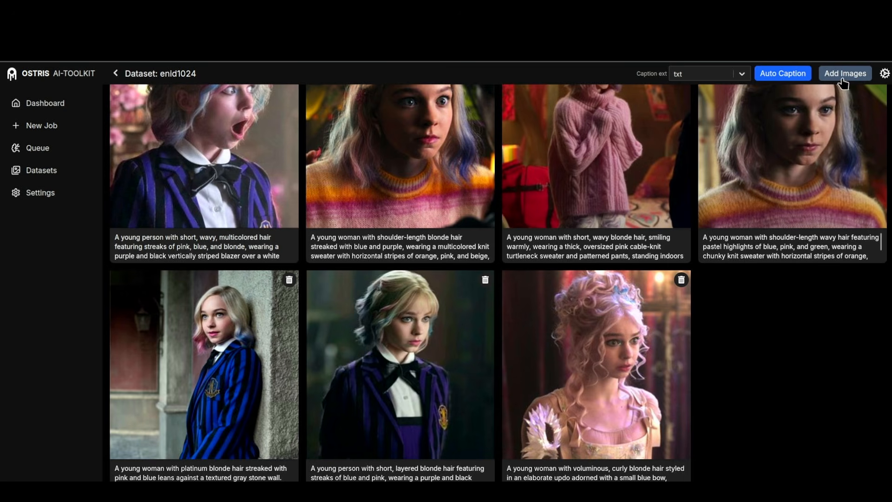
- Check the auto-caption settings for enid1024 once more and close them without queueing
{"action": "left_click", "coordinate": [793, 74]}
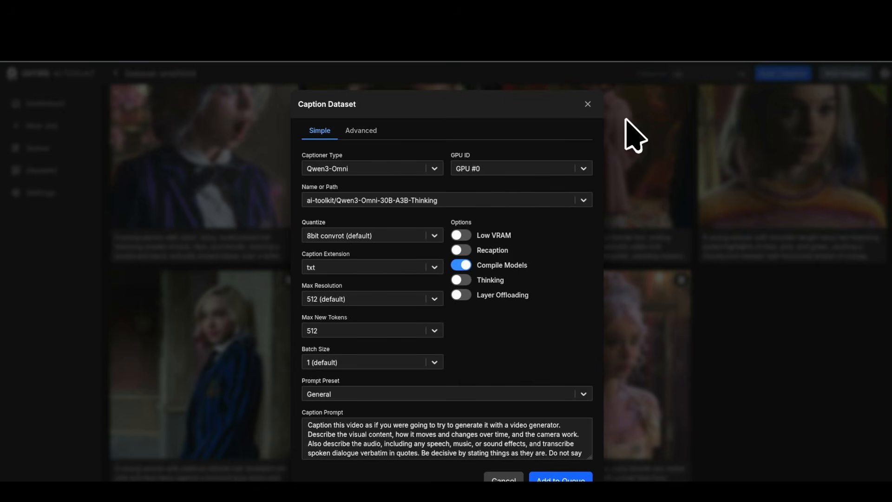
{"action": "left_click", "coordinate": [588, 104]}
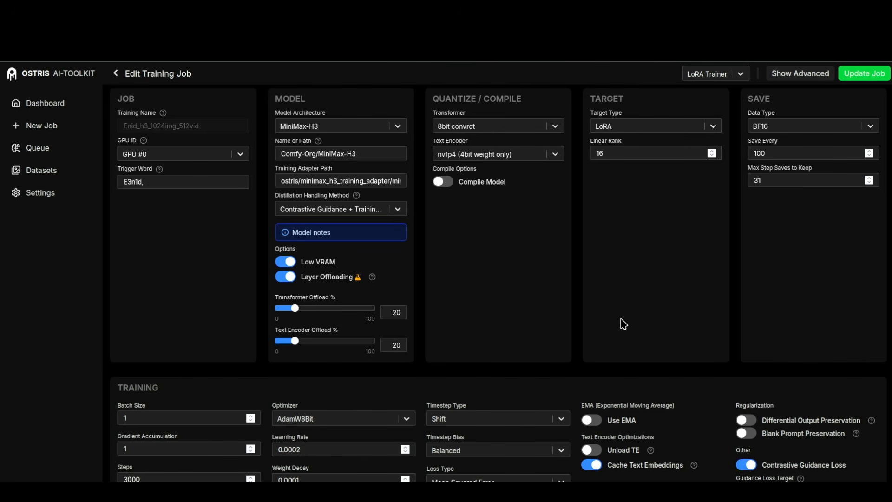
- Look through the model, training and dataset sections of the Enid_h3_1024img_512vid training job
{"action": "scroll", "coordinate": [623, 324], "scroll_direction": "down", "scroll_amount": 7}
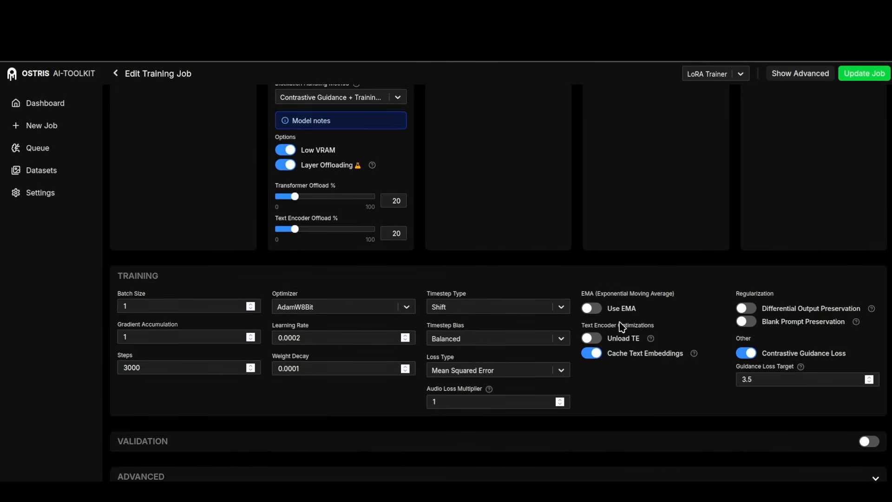
{"action": "scroll", "coordinate": [622, 328], "scroll_direction": "down", "scroll_amount": 5}
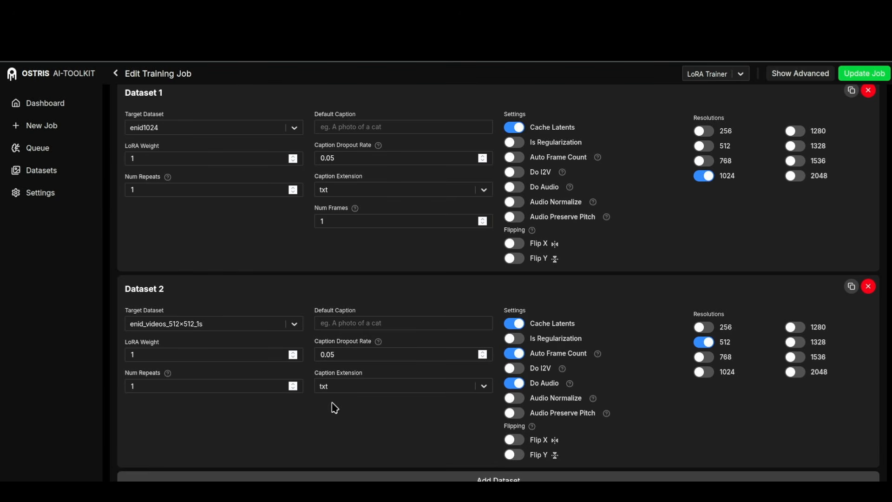
{"action": "scroll", "coordinate": [300, 415], "scroll_direction": "down", "scroll_amount": 2}
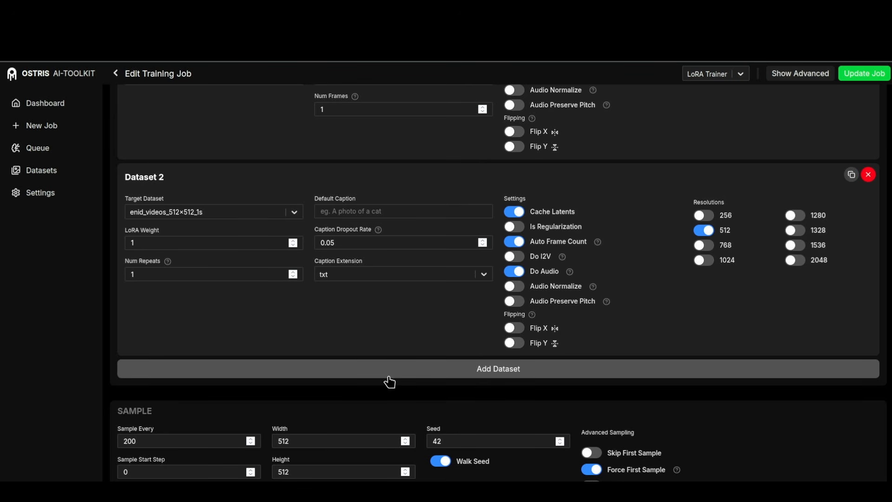
{"action": "scroll", "coordinate": [389, 382], "scroll_direction": "up", "scroll_amount": 15}
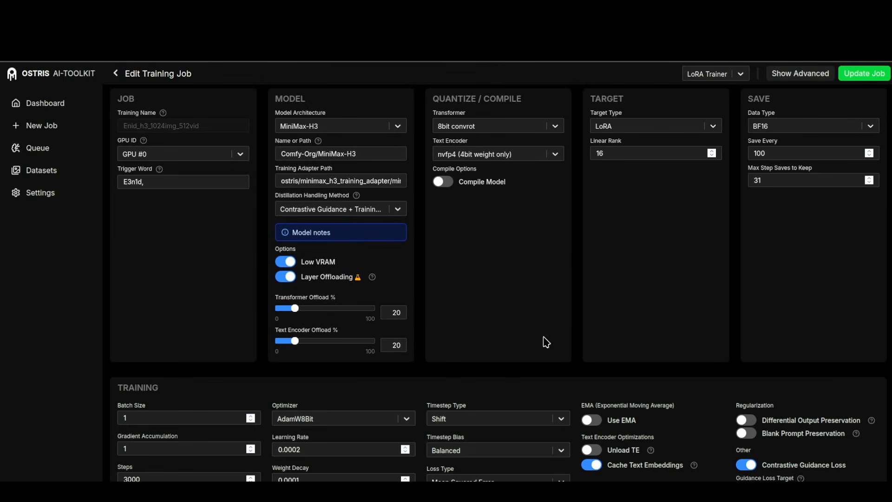
{"action": "scroll", "coordinate": [633, 243], "scroll_direction": "down", "scroll_amount": 15}
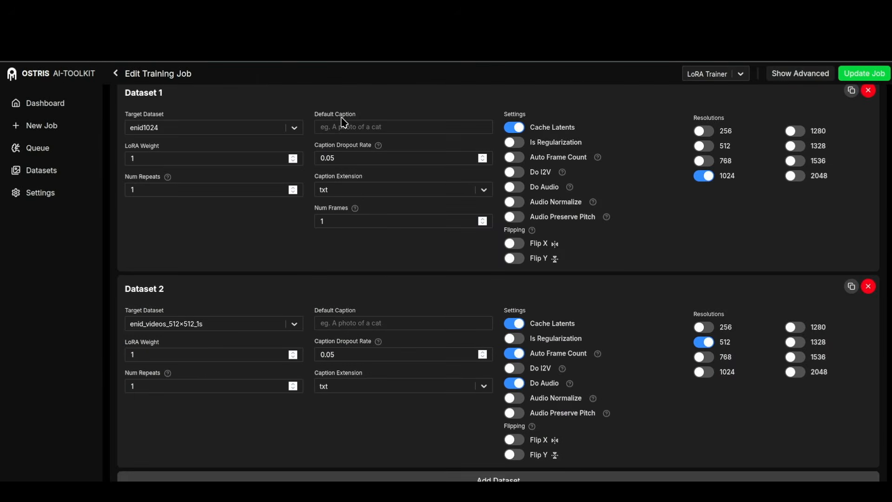
{"action": "scroll", "coordinate": [457, 374], "scroll_direction": "up", "scroll_amount": 15}
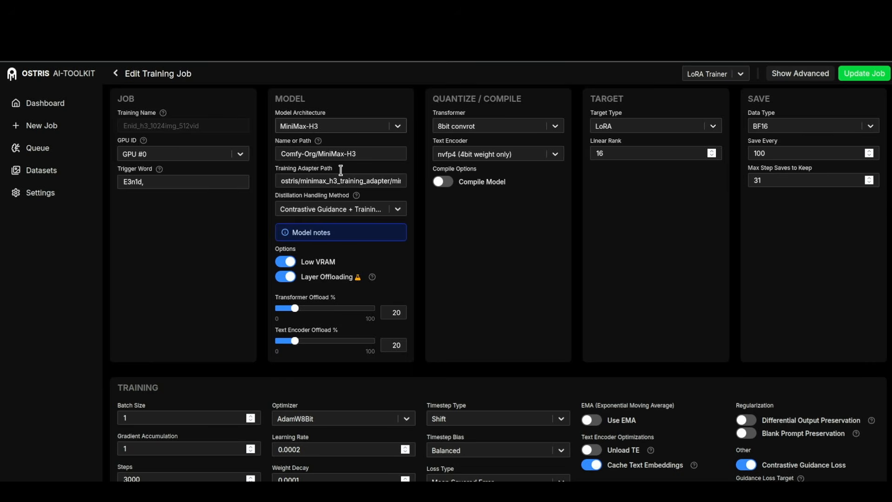
{"action": "scroll", "coordinate": [360, 215], "scroll_direction": "down", "scroll_amount": 7}
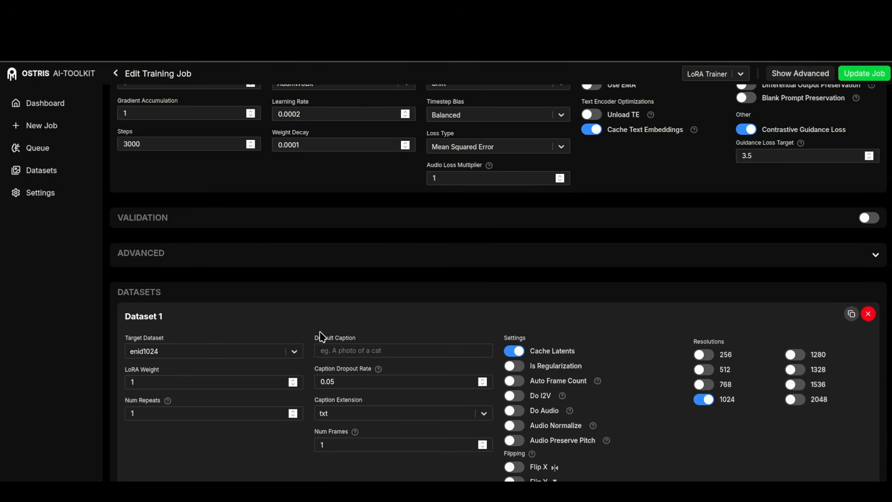
{"action": "scroll", "coordinate": [325, 339], "scroll_direction": "down", "scroll_amount": 2}
{"action": "scroll", "coordinate": [323, 356], "scroll_direction": "down", "scroll_amount": 1}
{"action": "scroll", "coordinate": [328, 335], "scroll_direction": "up", "scroll_amount": 5}
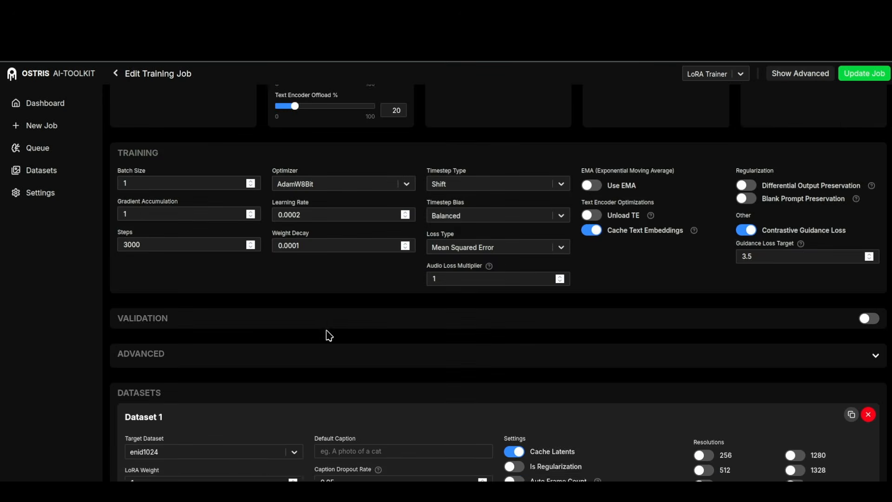
{"action": "scroll", "coordinate": [329, 335], "scroll_direction": "up", "scroll_amount": 4}
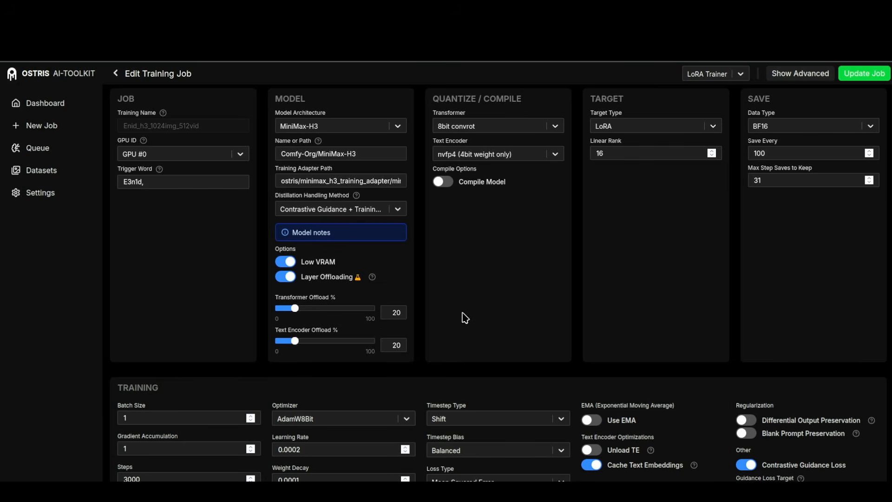
- Compare the frame, audio and resolution settings of Dataset 1 and Dataset 2 in the training job
{"action": "scroll", "coordinate": [465, 302], "scroll_direction": "down", "scroll_amount": 8}
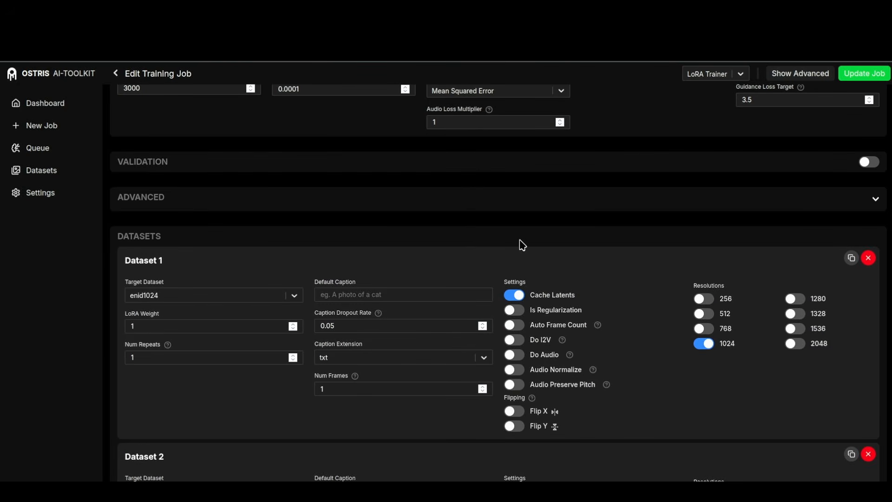
{"action": "scroll", "coordinate": [456, 241], "scroll_direction": "down", "scroll_amount": 1}
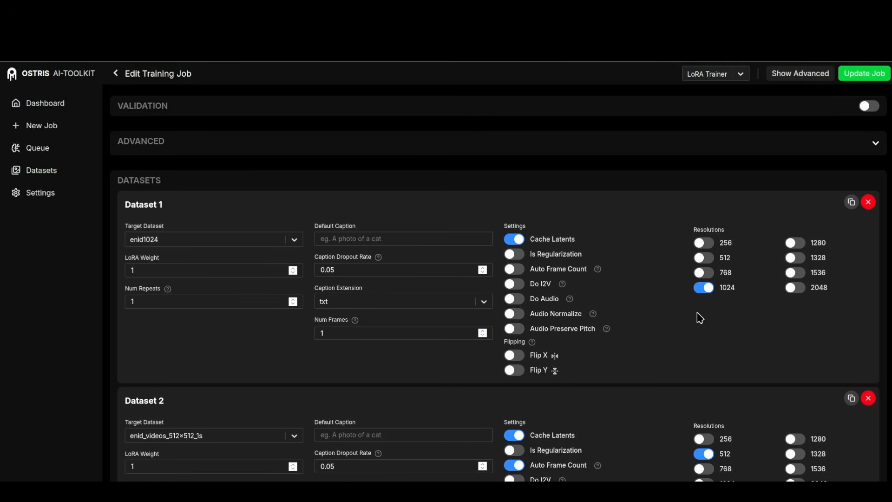
{"action": "scroll", "coordinate": [390, 343], "scroll_direction": "down", "scroll_amount": 3}
{"action": "scroll", "coordinate": [390, 344], "scroll_direction": "down", "scroll_amount": 1}
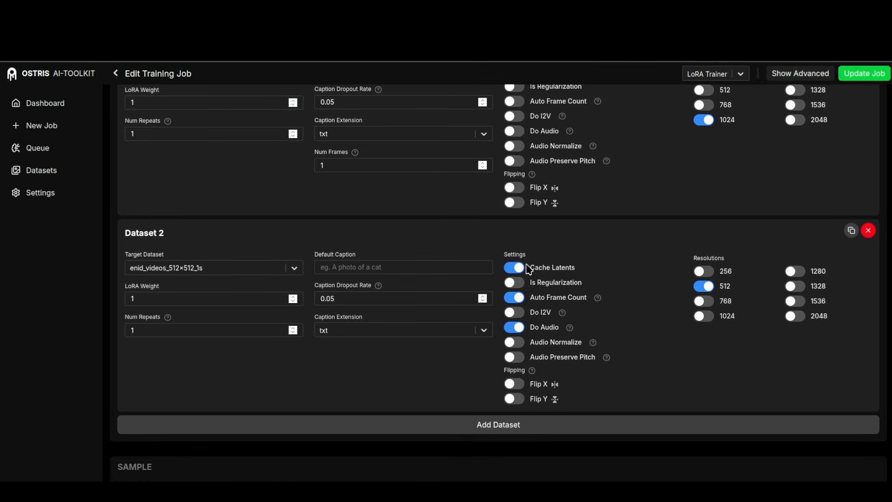
{"action": "scroll", "coordinate": [526, 274], "scroll_direction": "up", "scroll_amount": 5}
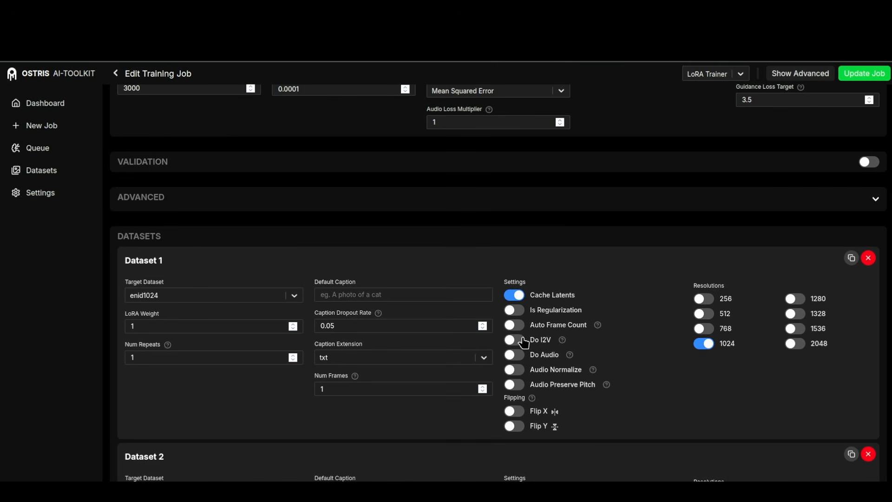
{"action": "scroll", "coordinate": [562, 449], "scroll_direction": "down", "scroll_amount": 1}
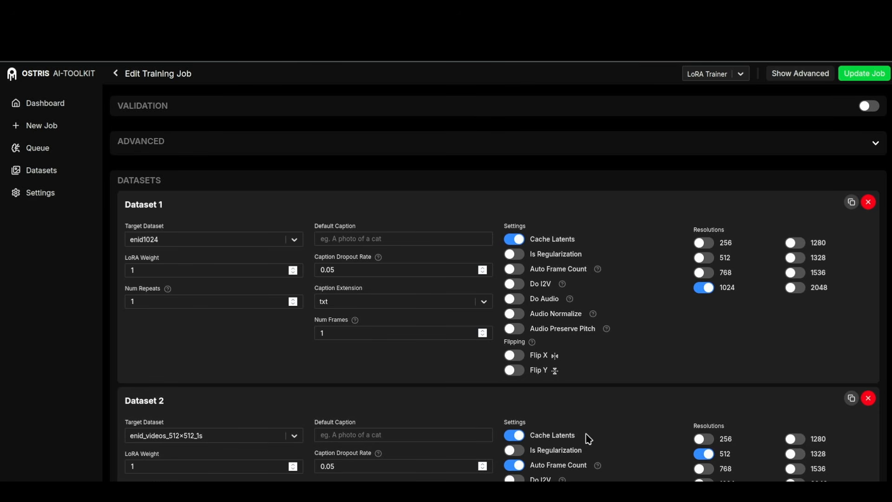
{"action": "scroll", "coordinate": [587, 431], "scroll_direction": "down", "scroll_amount": 2}
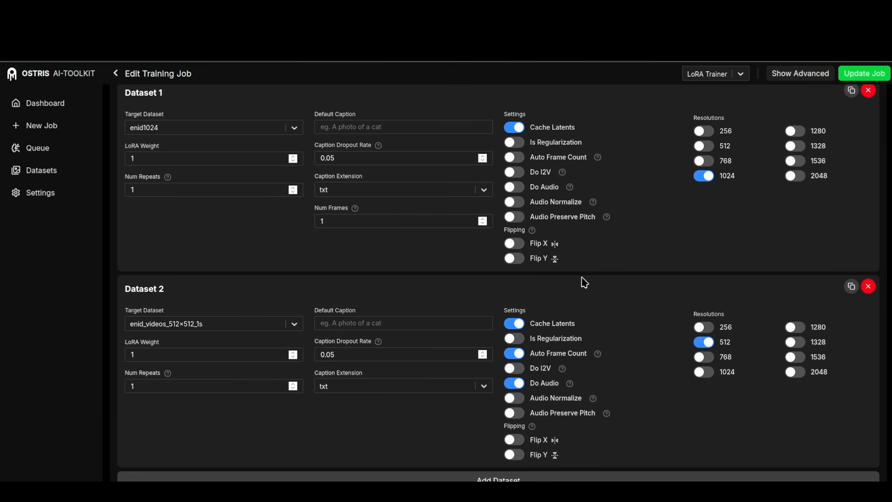
{"action": "scroll", "coordinate": [582, 281], "scroll_direction": "up", "scroll_amount": 4}
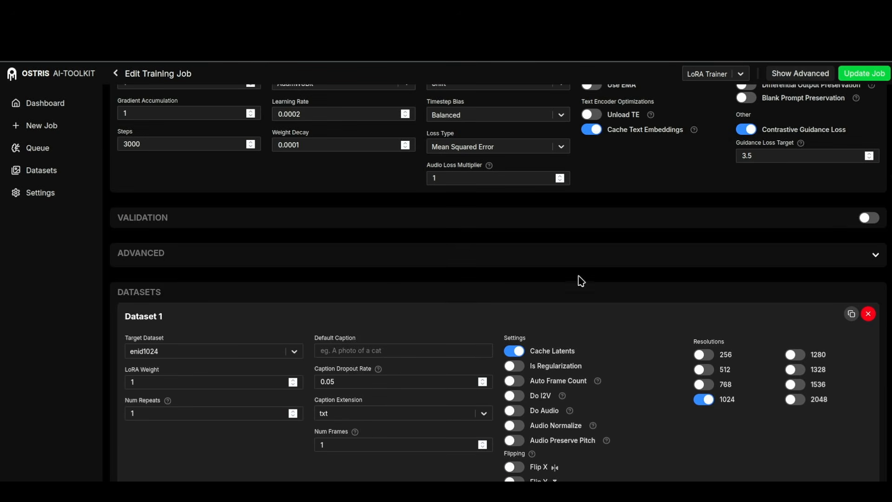
{"action": "scroll", "coordinate": [409, 279], "scroll_direction": "up", "scroll_amount": 5}
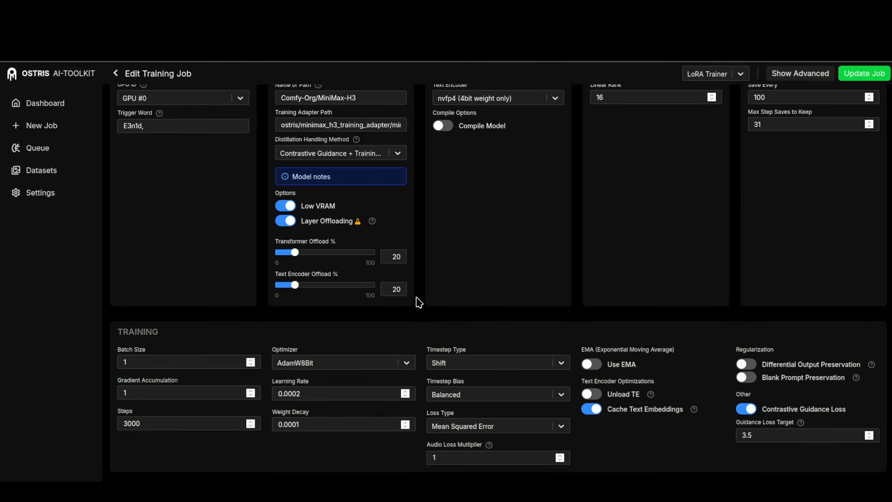
{"action": "scroll", "coordinate": [446, 191], "scroll_direction": "up", "scroll_amount": 1}
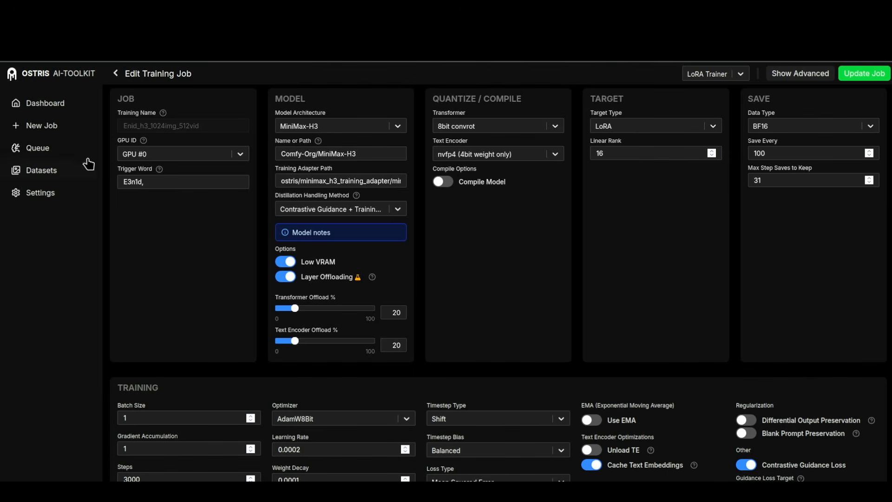
- Examine the job's trigger word and its maximum number of step saves to keep without editing either
{"action": "left_click", "coordinate": [152, 182]}
{"action": "left_click_drag", "start_coordinate": [152, 183], "coordinate": [99, 177]}
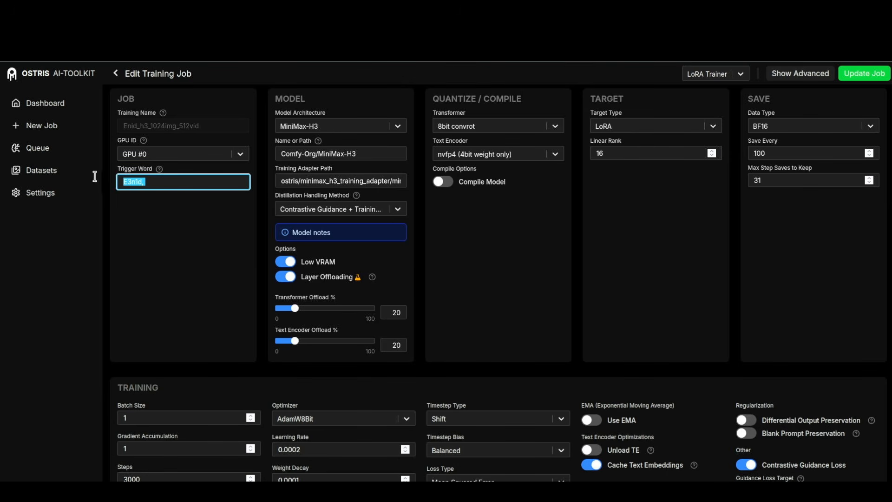
{"action": "left_click", "coordinate": [164, 180]}
{"action": "double_click", "coordinate": [761, 183]}
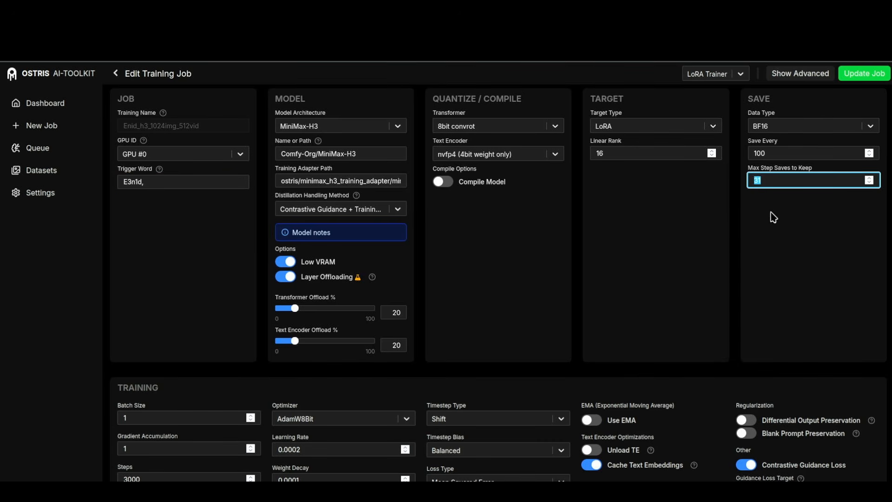
{"action": "left_click", "coordinate": [766, 181]}
- Expand the job's advanced settings and examine the differential guidance options
{"action": "scroll", "coordinate": [217, 258], "scroll_direction": "down", "scroll_amount": 3}
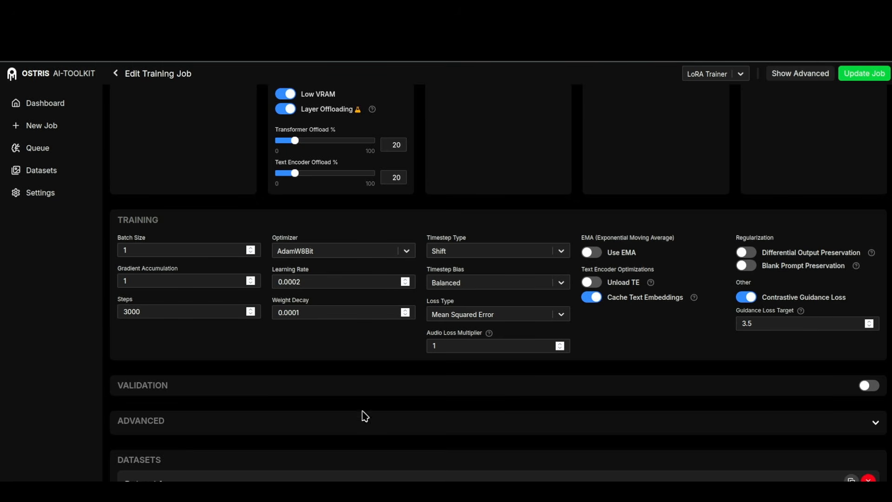
{"action": "left_click", "coordinate": [328, 421]}
{"action": "scroll", "coordinate": [195, 393], "scroll_direction": "down", "scroll_amount": 3}
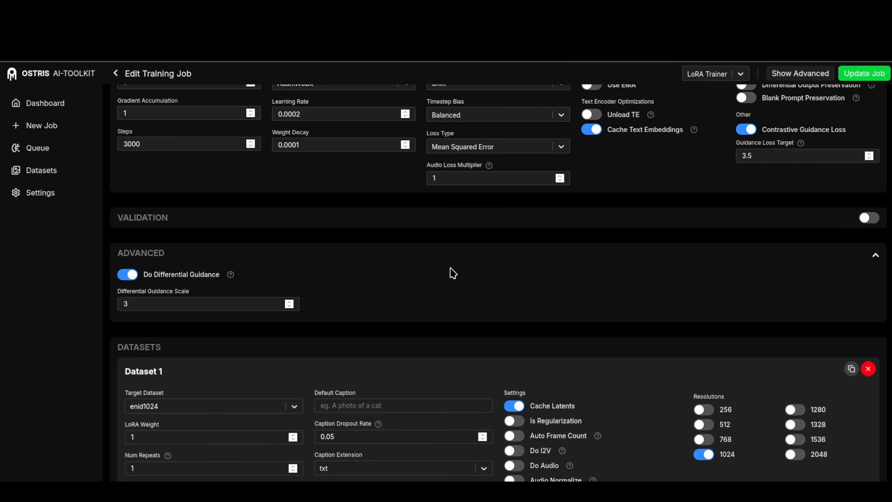
{"action": "scroll", "coordinate": [458, 273], "scroll_direction": "down", "scroll_amount": 1}
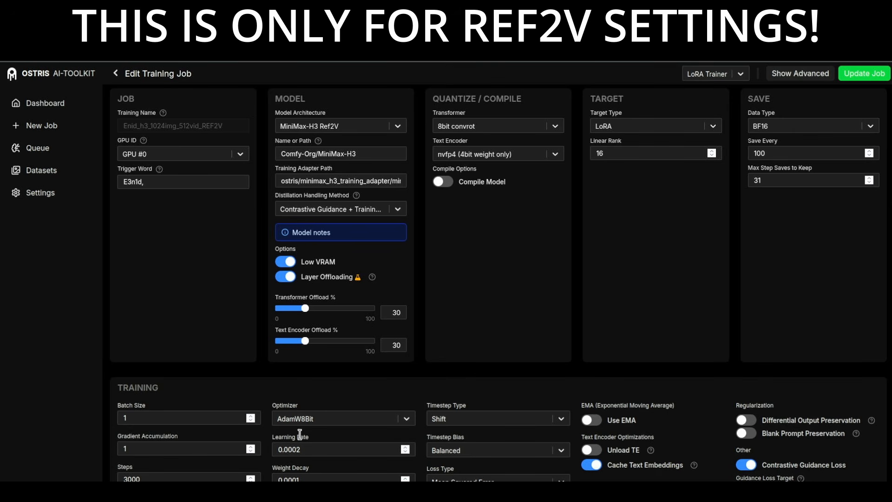
- Try other learning rates in the training settings of the Ref2V job and restore 0.0002
{"action": "scroll", "coordinate": [280, 353], "scroll_direction": "down", "scroll_amount": 3}
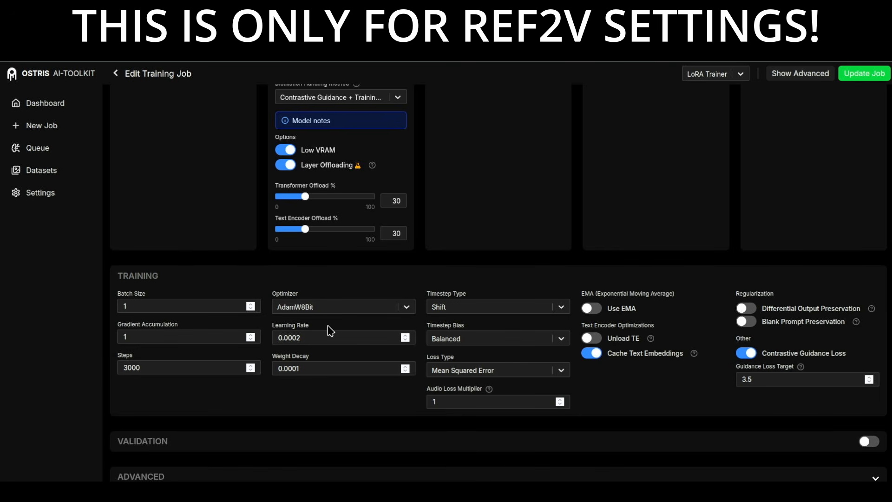
{"action": "left_click", "coordinate": [308, 339]}
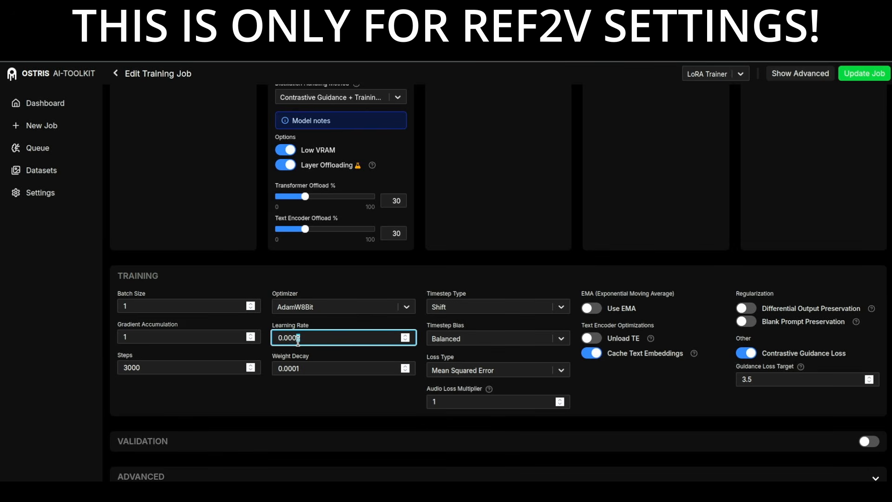
{"action": "type", "text": "215"}
{"action": "key", "text": "BackSpace"}
{"action": "type", "text": "8"}
{"action": "key", "text": "BackSpace"}
{"action": "key", "text": "BackSpace"}
{"action": "type", "text": "2"}
- Expand the advanced settings of the Ref2V job and examine its differential guidance options
{"action": "scroll", "coordinate": [267, 421], "scroll_direction": "down", "scroll_amount": 3}
{"action": "left_click", "coordinate": [253, 381]}
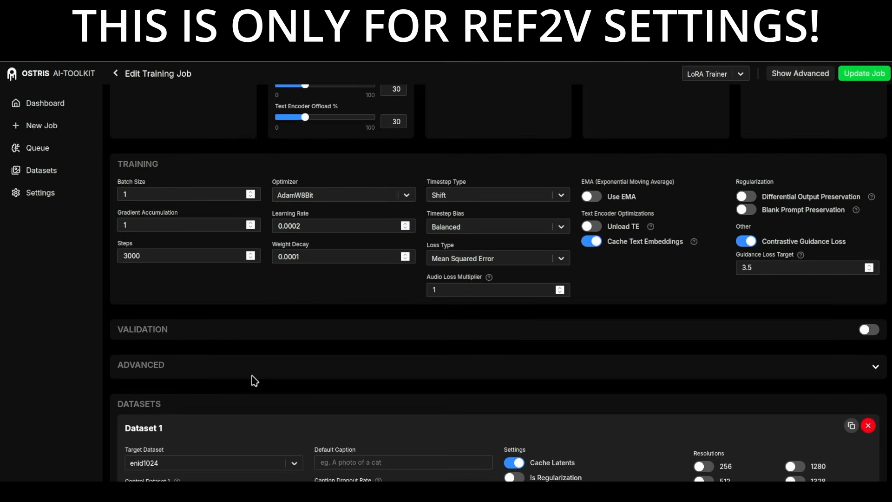
{"action": "left_click", "coordinate": [873, 368]}
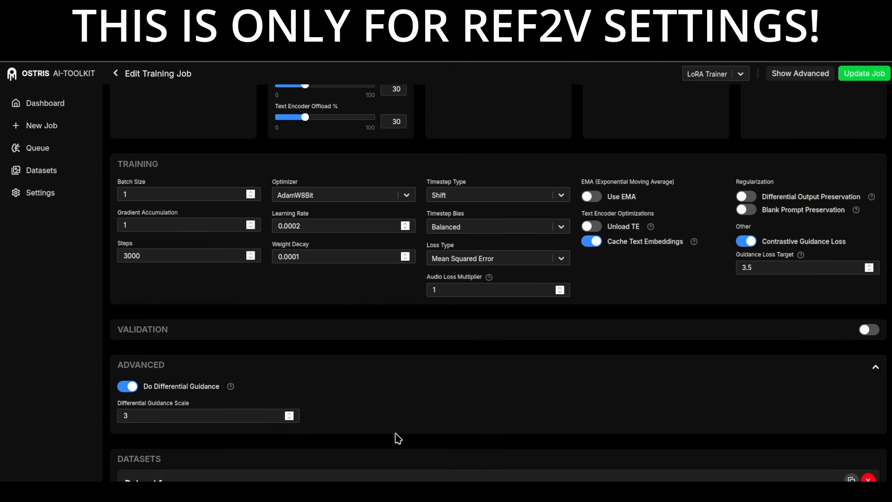
{"action": "scroll", "coordinate": [396, 436], "scroll_direction": "up", "scroll_amount": 3}
{"action": "scroll", "coordinate": [398, 439], "scroll_direction": "down", "scroll_amount": 3}
{"action": "scroll", "coordinate": [384, 378], "scroll_direction": "down", "scroll_amount": 3}
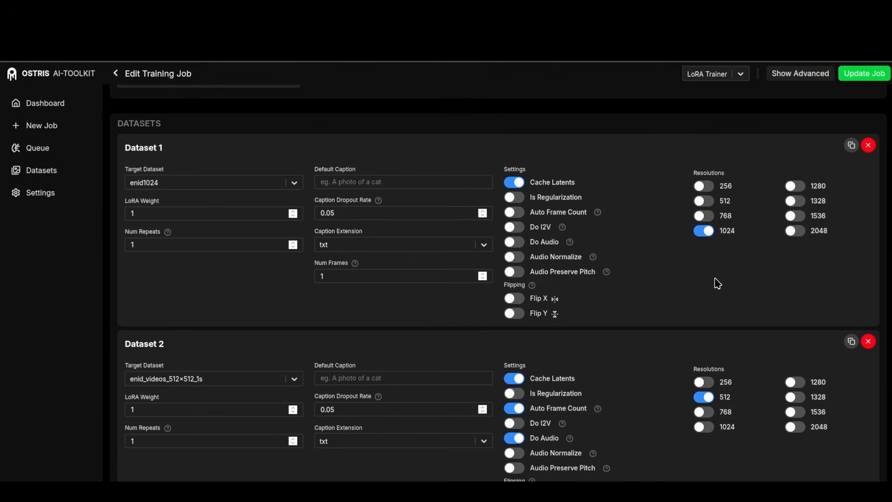
- Review the job's sample settings and prompts, switching Force First Sample off and back on
{"action": "scroll", "coordinate": [637, 374], "scroll_direction": "down", "scroll_amount": 4}
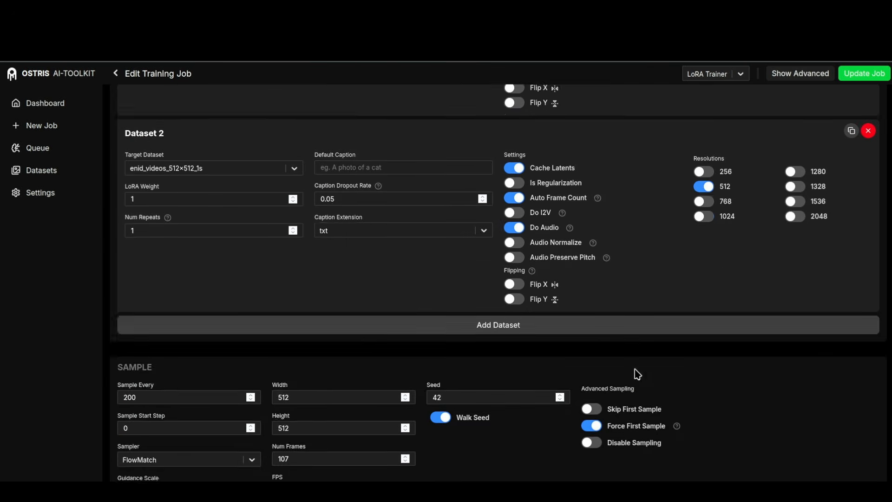
{"action": "scroll", "coordinate": [637, 371], "scroll_direction": "down", "scroll_amount": 4}
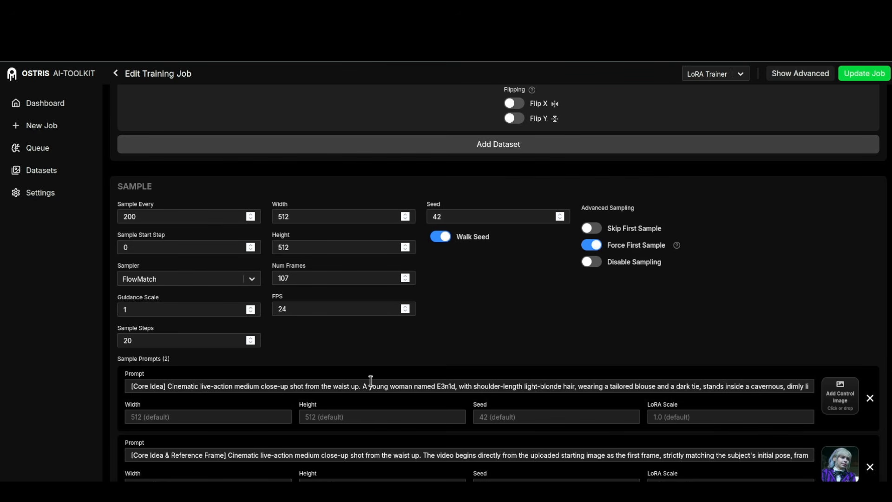
{"action": "mouse_move", "coordinate": [827, 473]}
{"action": "left_click", "coordinate": [598, 249]}
{"action": "left_click", "coordinate": [592, 245]}
{"action": "mouse_move", "coordinate": [846, 477]}
{"action": "scroll", "coordinate": [489, 297], "scroll_direction": "up", "scroll_amount": 10}
{"action": "scroll", "coordinate": [489, 297], "scroll_direction": "up", "scroll_amount": 8}
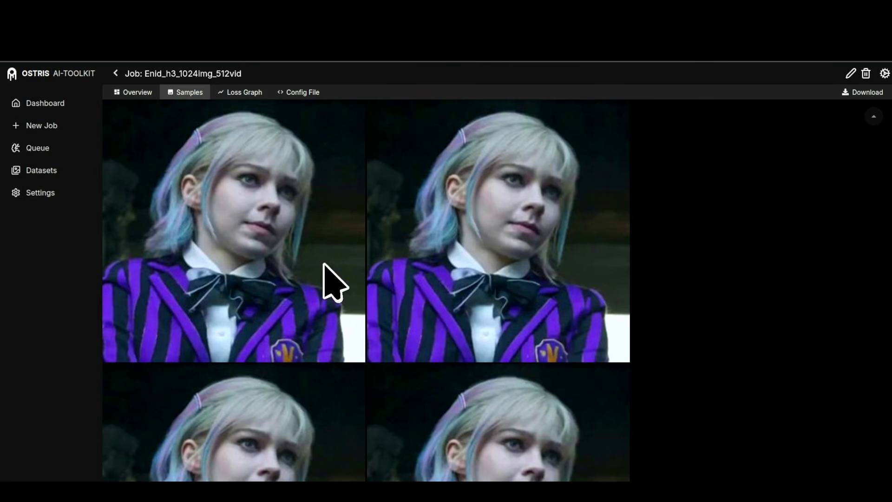
- Look over the generated samples of the Enid_h3_1024img_512vid job
{"action": "scroll", "coordinate": [324, 265], "scroll_direction": "down", "scroll_amount": 8}
{"action": "scroll", "coordinate": [422, 273], "scroll_direction": "down", "scroll_amount": 4}
{"action": "scroll", "coordinate": [436, 278], "scroll_direction": "up", "scroll_amount": 4}
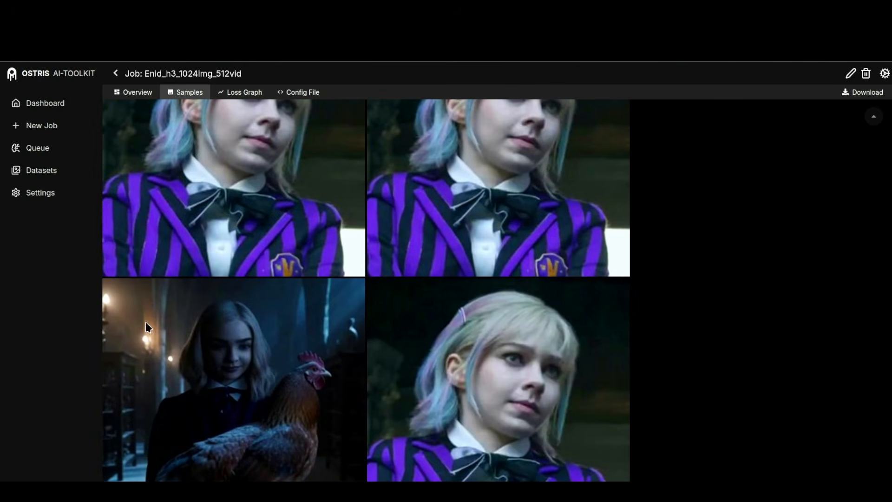
{"action": "scroll", "coordinate": [433, 378], "scroll_direction": "down", "scroll_amount": 3}
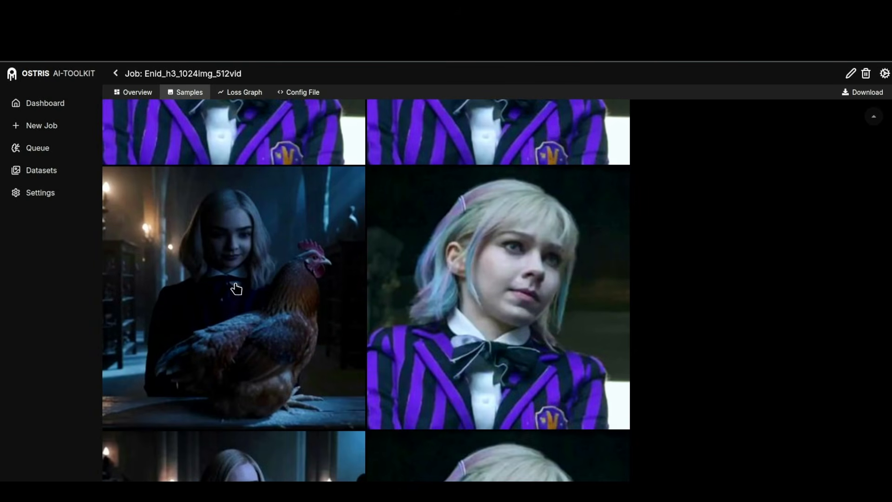
- View the chicken sample from step 500 enlarged, and look through the samples of the following training steps
{"action": "left_click", "coordinate": [233, 254]}
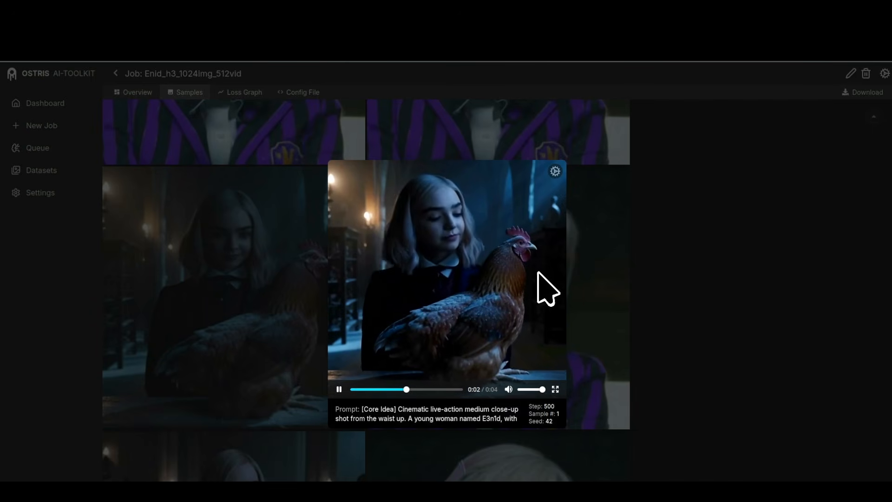
{"action": "left_click", "coordinate": [654, 295]}
{"action": "scroll", "coordinate": [425, 269], "scroll_direction": "down", "scroll_amount": 2}
{"action": "scroll", "coordinate": [426, 268], "scroll_direction": "down", "scroll_amount": 5}
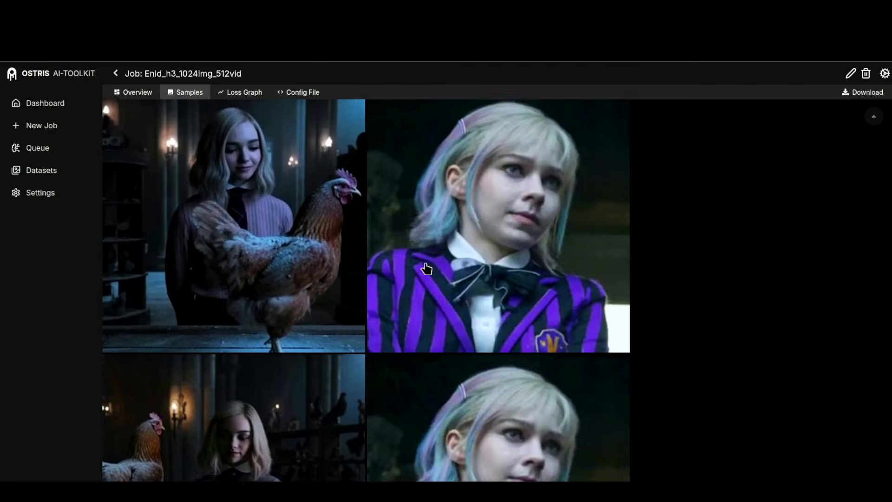
{"action": "scroll", "coordinate": [425, 268], "scroll_direction": "down", "scroll_amount": 5}
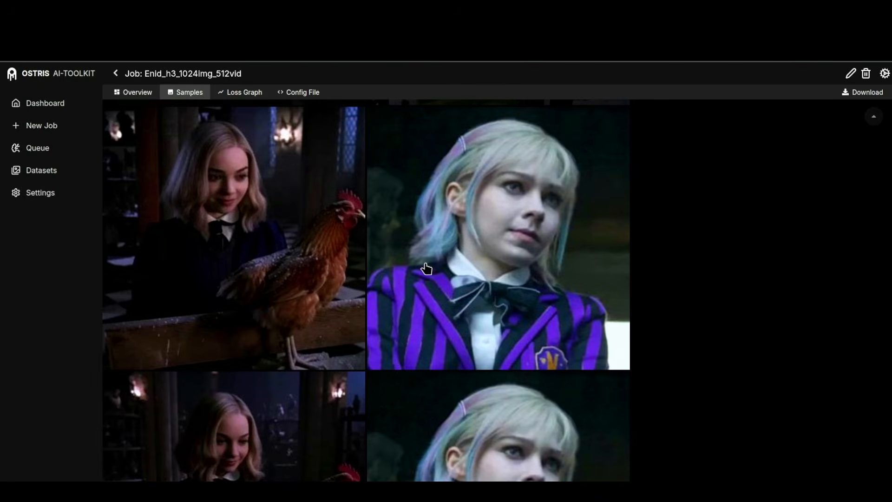
{"action": "scroll", "coordinate": [425, 268], "scroll_direction": "down", "scroll_amount": 5}
{"action": "scroll", "coordinate": [256, 276], "scroll_direction": "down", "scroll_amount": 10}
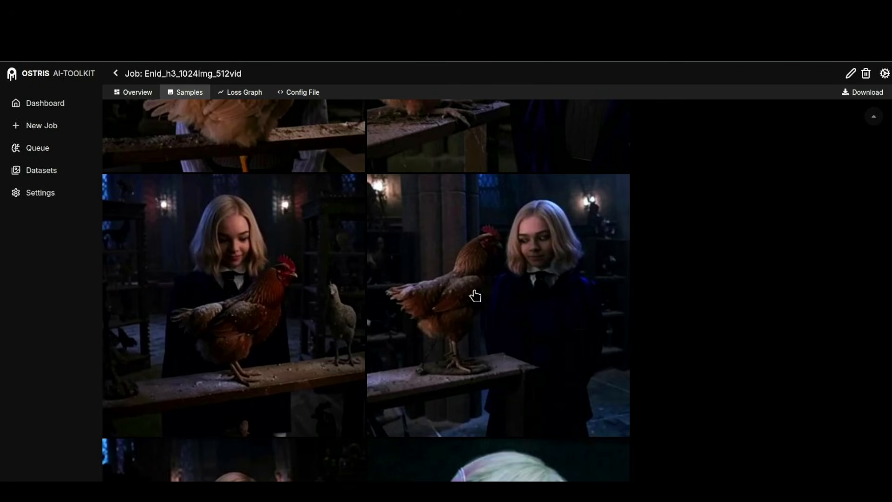
- Enlarge the chicken samples from around step 1,800, including sample 2 made with the reference image, and compare them
{"action": "left_click", "coordinate": [348, 286]}
{"action": "left_click", "coordinate": [262, 288]}
{"action": "left_click", "coordinate": [250, 290]}
{"action": "left_click", "coordinate": [613, 294]}
{"action": "left_click", "coordinate": [576, 277]}
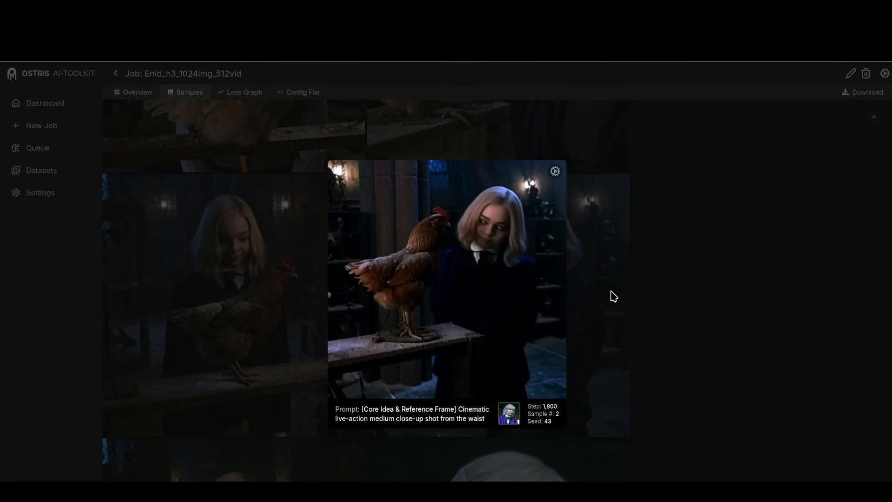
{"action": "left_click", "coordinate": [611, 293]}
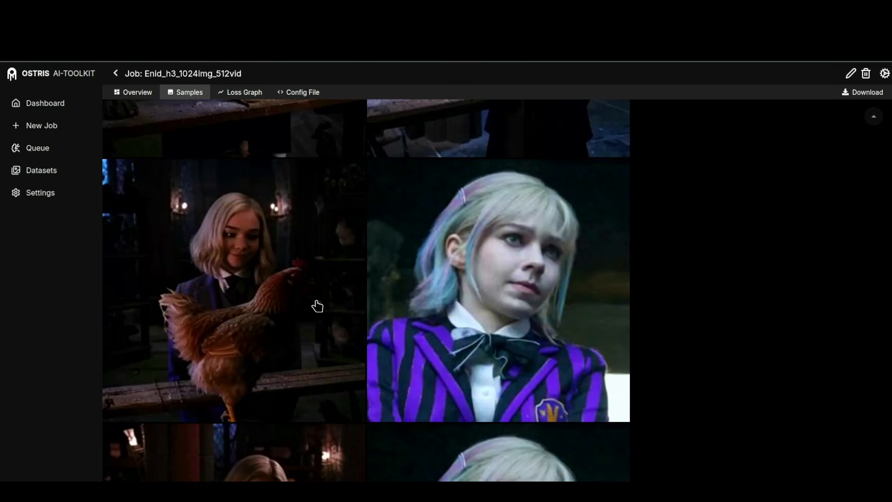
- Look through the later training samples and compare sample 1 at step 2,600 with the one at step 3,000
{"action": "scroll", "coordinate": [344, 300], "scroll_direction": "down", "scroll_amount": 2}
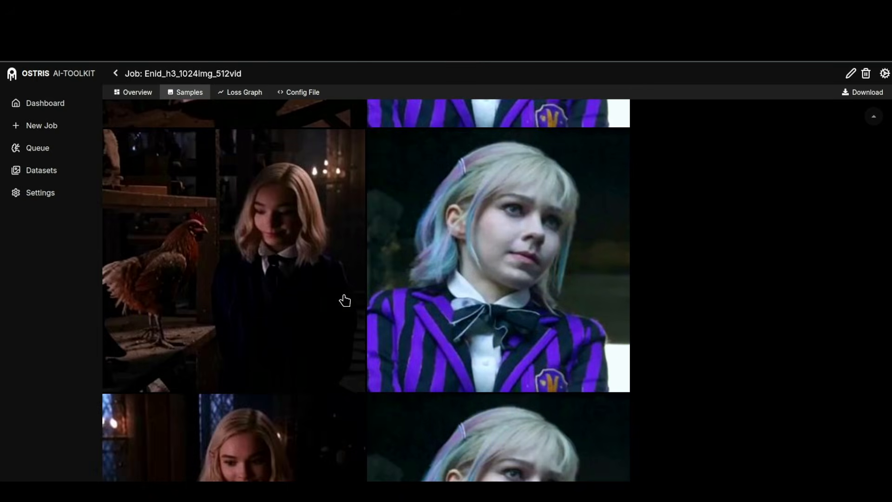
{"action": "scroll", "coordinate": [345, 301], "scroll_direction": "down", "scroll_amount": 3}
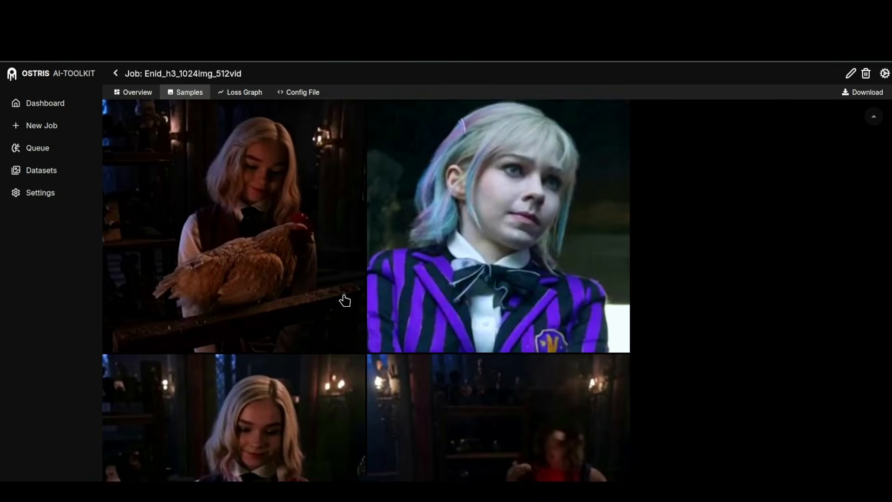
{"action": "scroll", "coordinate": [342, 311], "scroll_direction": "up", "scroll_amount": 10}
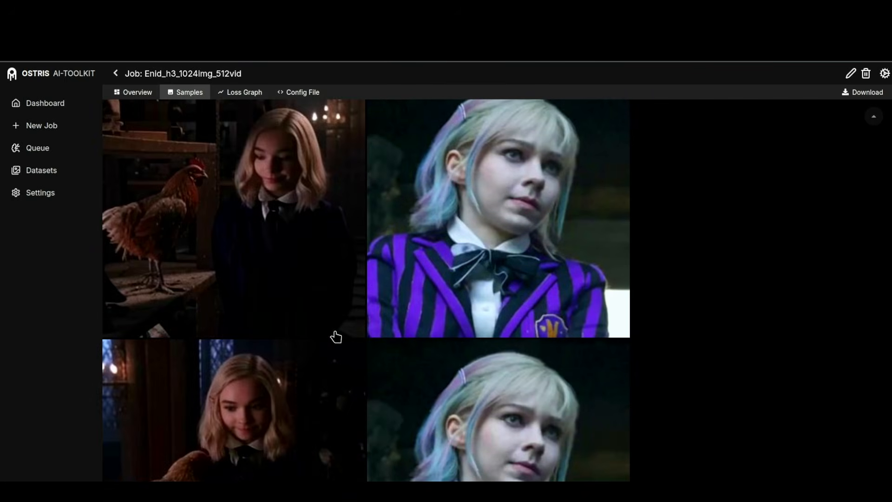
{"action": "scroll", "coordinate": [335, 336], "scroll_direction": "down", "scroll_amount": 4}
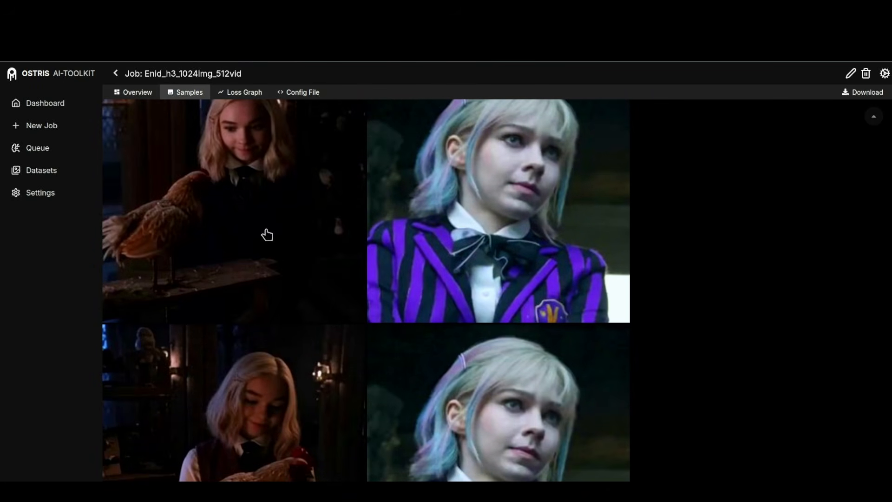
{"action": "scroll", "coordinate": [266, 234], "scroll_direction": "up", "scroll_amount": 2}
{"action": "scroll", "coordinate": [266, 245], "scroll_direction": "down", "scroll_amount": 2}
{"action": "left_click", "coordinate": [239, 185]}
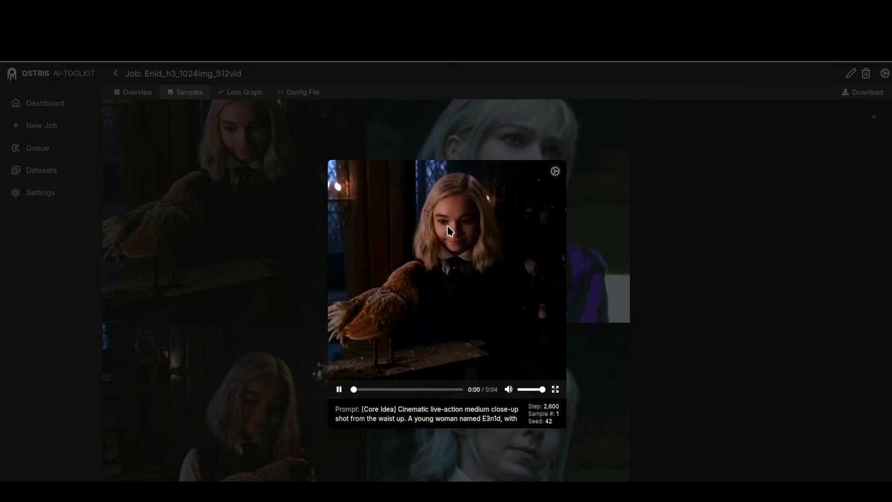
{"action": "key", "text": "Down"}
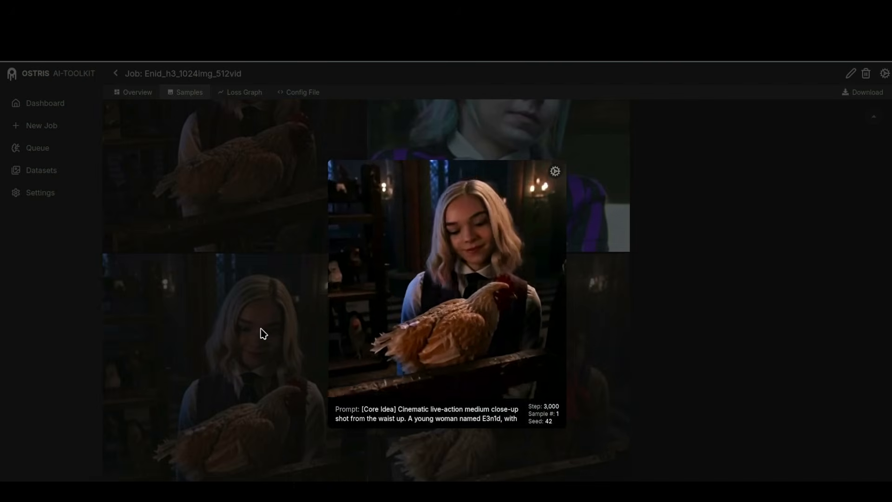
{"action": "left_click", "coordinate": [292, 313]}
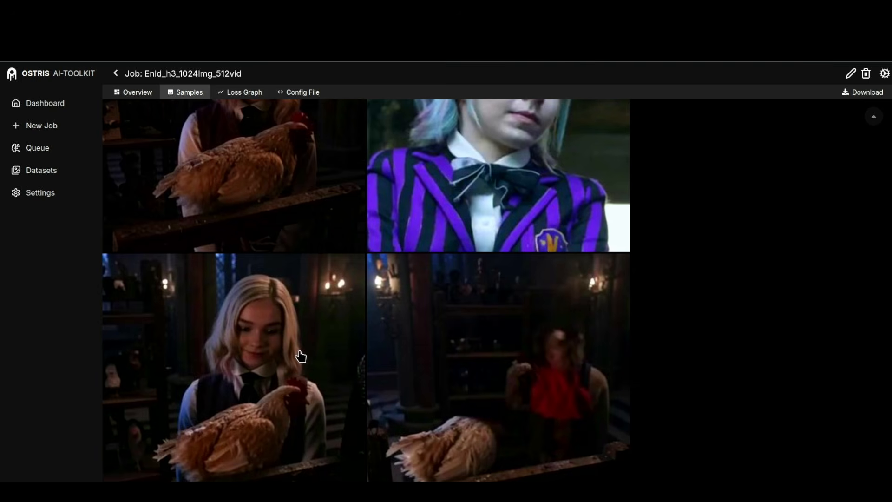
{"action": "scroll", "coordinate": [302, 356], "scroll_direction": "up", "scroll_amount": 2}
{"action": "scroll", "coordinate": [308, 353], "scroll_direction": "up", "scroll_amount": 1}
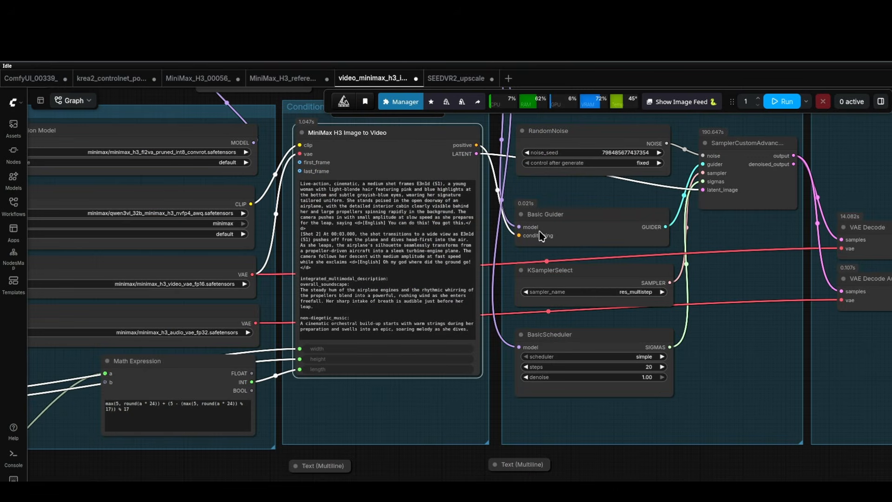
- Examine the model loaders, Load LoRA, MiniMax H3 Image to Video and image input nodes of the MiniMax H3 video workflow in ComfyUI
{"action": "scroll", "coordinate": [556, 242], "scroll_direction": "down", "scroll_amount": 3}
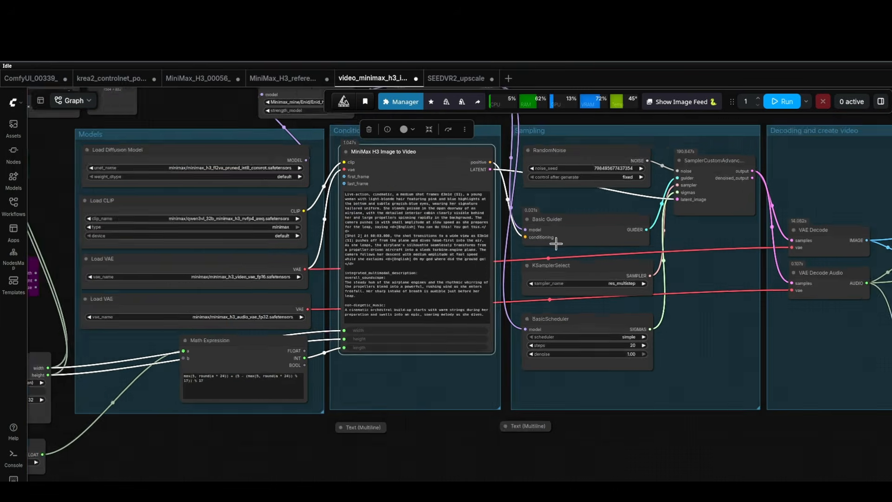
{"action": "scroll", "coordinate": [544, 245], "scroll_direction": "down", "scroll_amount": 1}
{"action": "scroll", "coordinate": [581, 416], "scroll_direction": "down", "scroll_amount": 2}
{"action": "left_click_drag", "start_coordinate": [563, 388], "coordinate": [651, 446]}
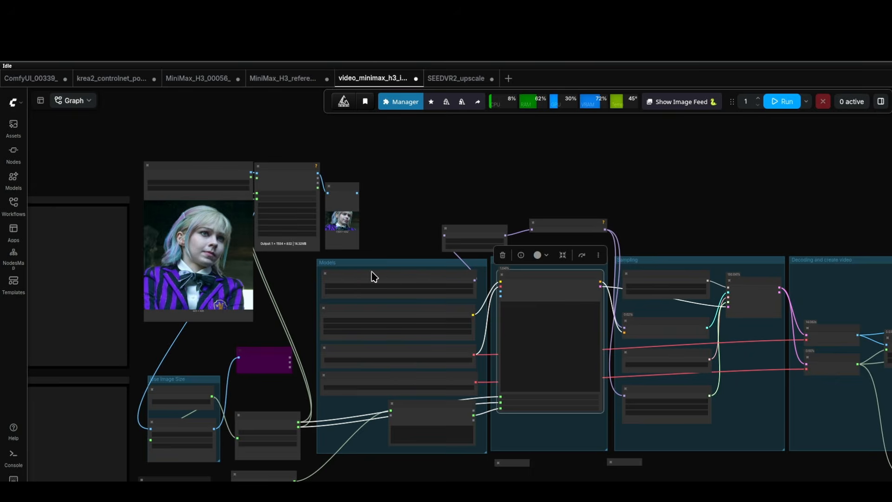
{"action": "scroll", "coordinate": [461, 303], "scroll_direction": "up", "scroll_amount": 5}
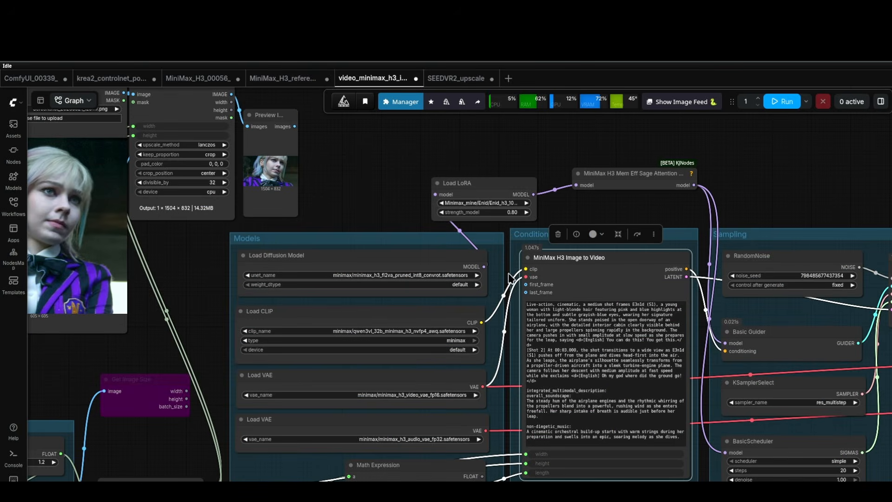
{"action": "scroll", "coordinate": [355, 161], "scroll_direction": "down", "scroll_amount": 3}
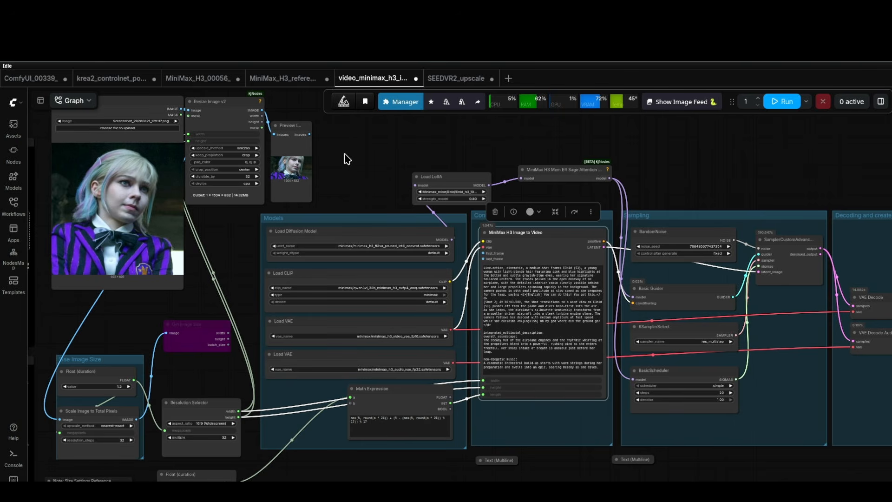
{"action": "left_click_drag", "start_coordinate": [347, 164], "coordinate": [361, 203]}
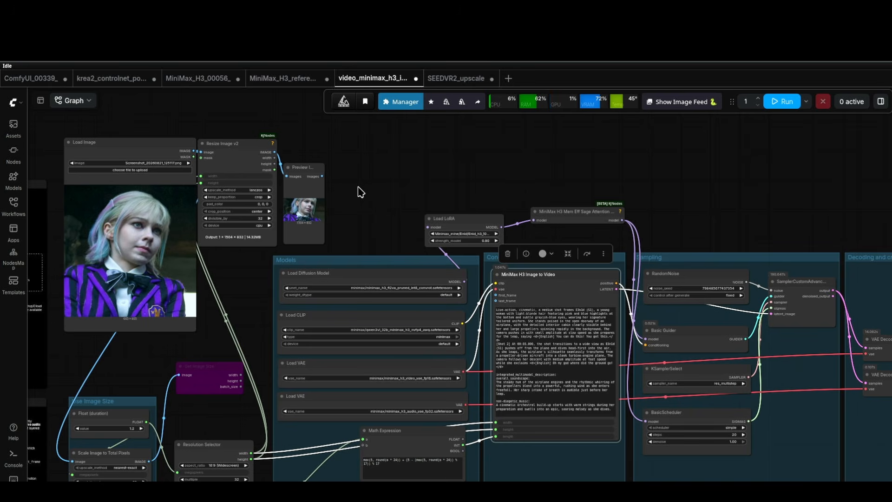
{"action": "scroll", "coordinate": [361, 192], "scroll_direction": "up", "scroll_amount": 3}
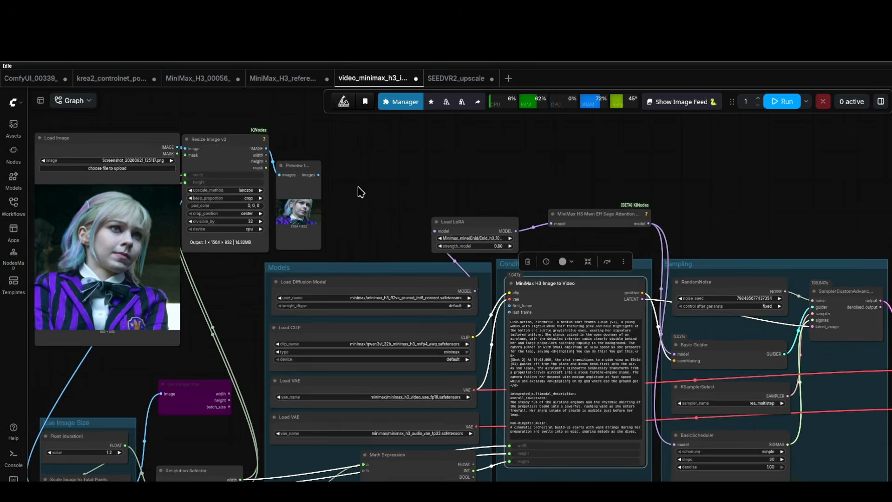
{"action": "scroll", "coordinate": [275, 207], "scroll_direction": "down", "scroll_amount": 5}
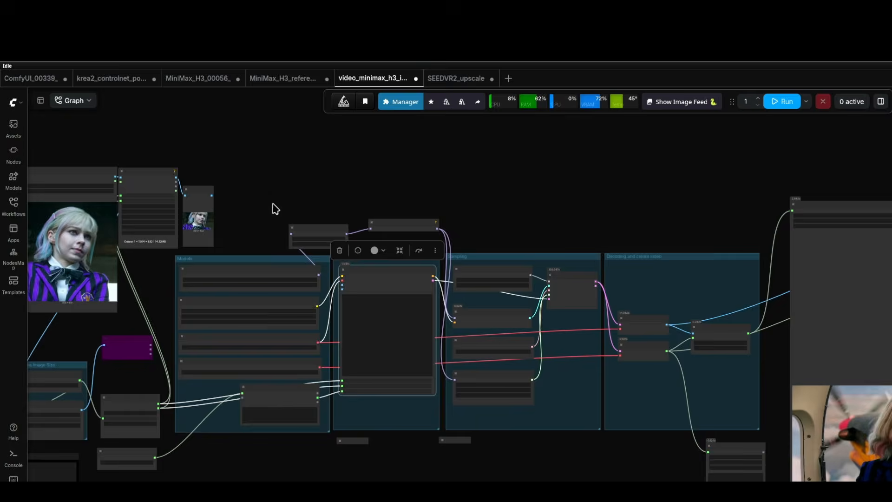
{"action": "scroll", "coordinate": [213, 193], "scroll_direction": "up", "scroll_amount": 6}
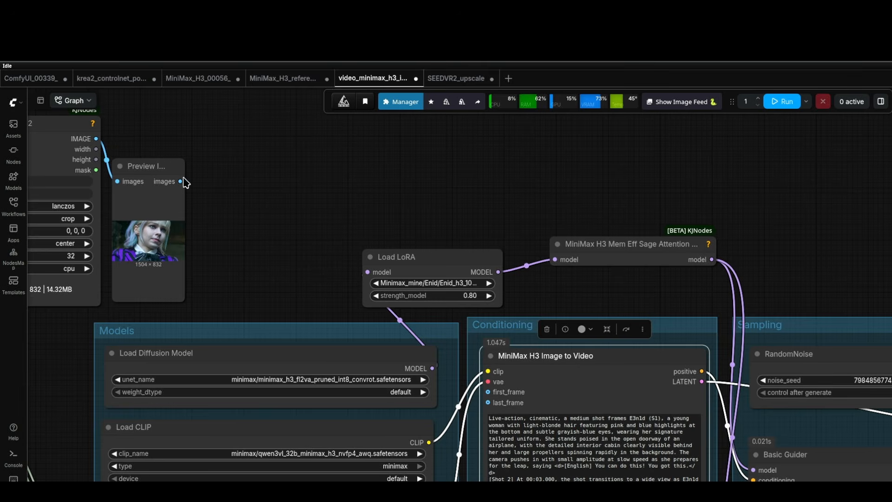
{"action": "left_click_drag", "start_coordinate": [181, 181], "coordinate": [269, 255]}
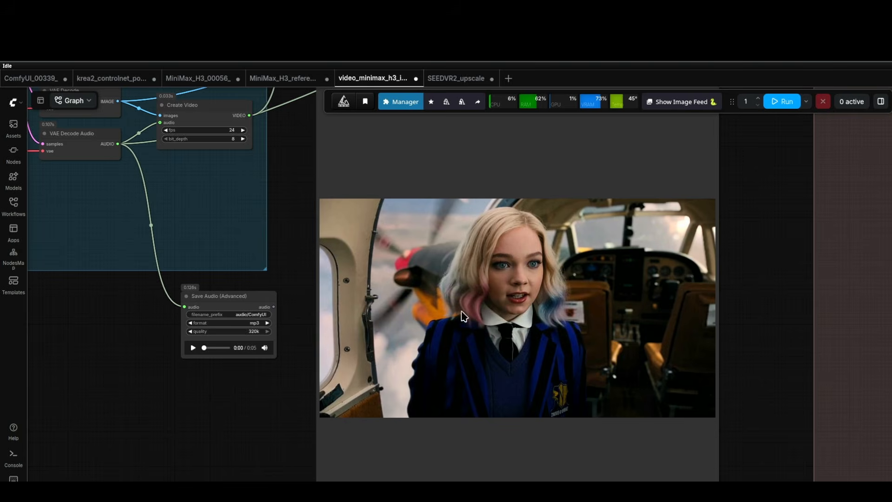
- Deselect the MiniMax H3 Image to Video node and inspect the generated airplane video beside the decoding and audio saving nodes
{"action": "scroll", "coordinate": [572, 288], "scroll_direction": "down", "scroll_amount": 2}
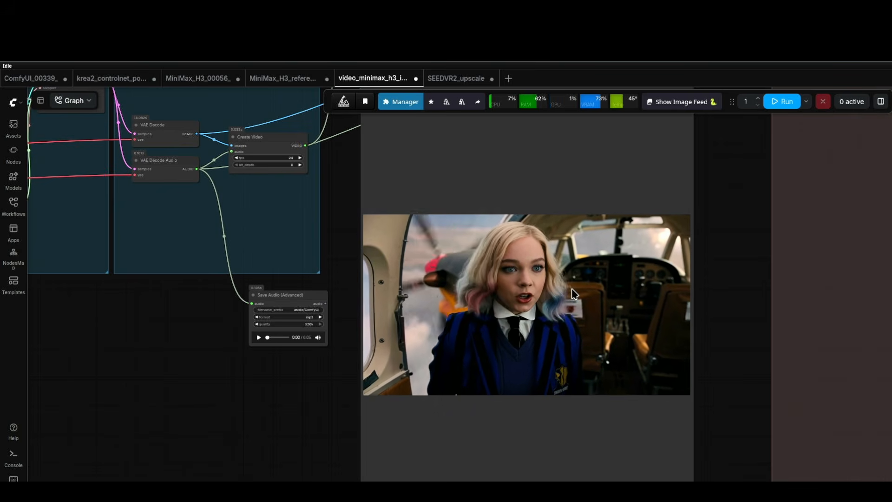
{"action": "scroll", "coordinate": [567, 395], "scroll_direction": "down", "scroll_amount": 3}
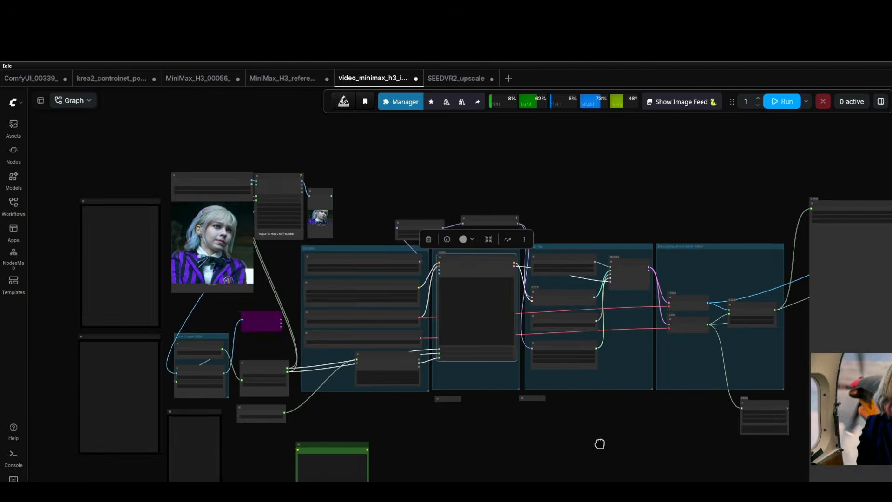
{"action": "left_click_drag", "start_coordinate": [599, 444], "coordinate": [425, 388]}
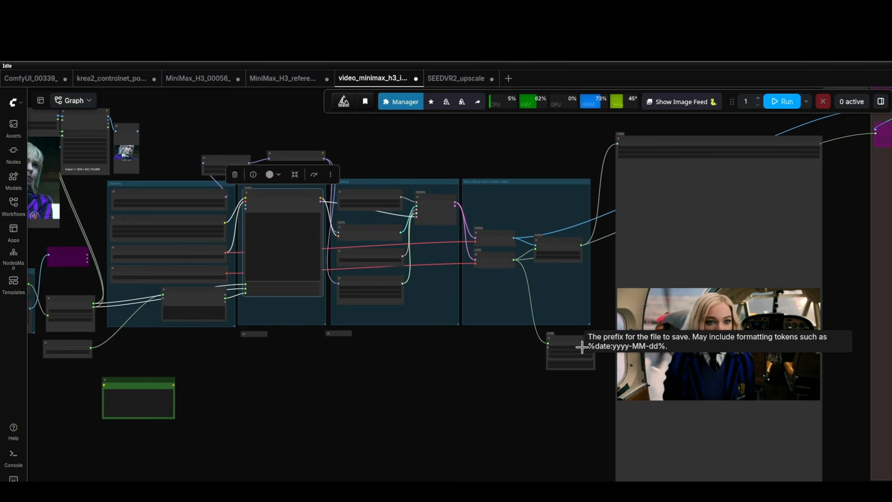
{"action": "left_click", "coordinate": [369, 401]}
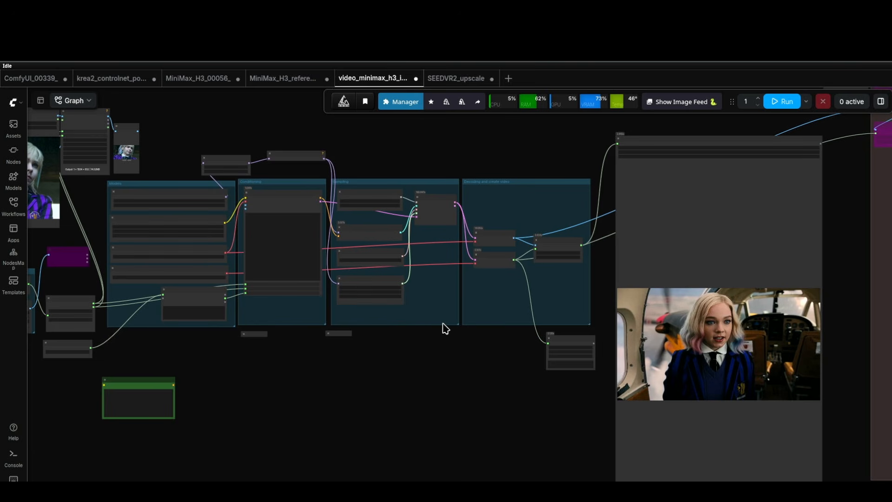
{"action": "scroll", "coordinate": [696, 407], "scroll_direction": "up", "scroll_amount": 4}
{"action": "scroll", "coordinate": [752, 339], "scroll_direction": "up", "scroll_amount": 1}
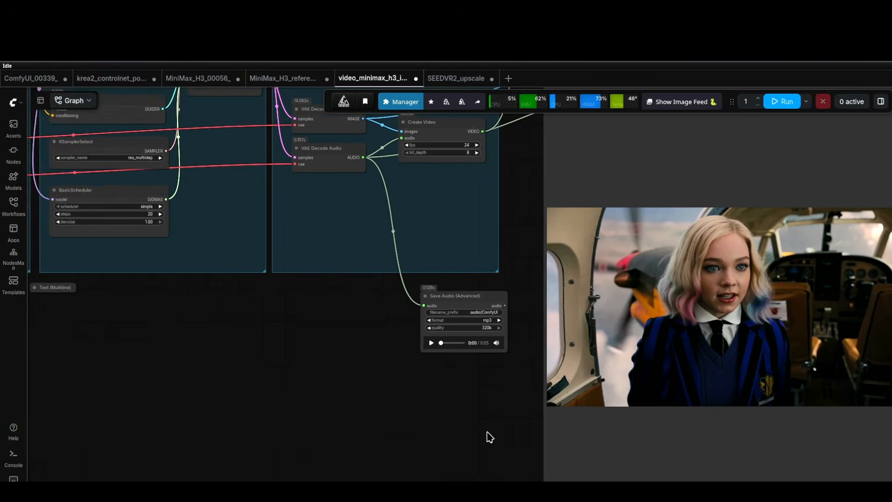
{"action": "left_click_drag", "start_coordinate": [442, 440], "coordinate": [327, 461]}
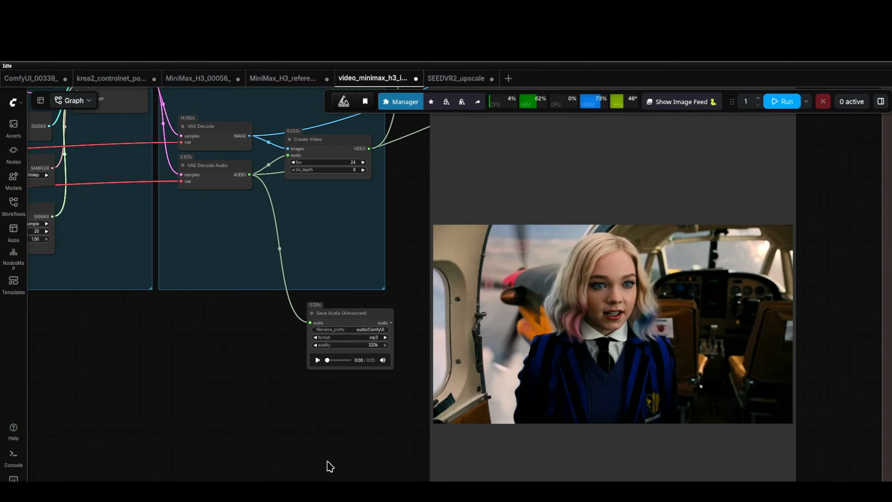